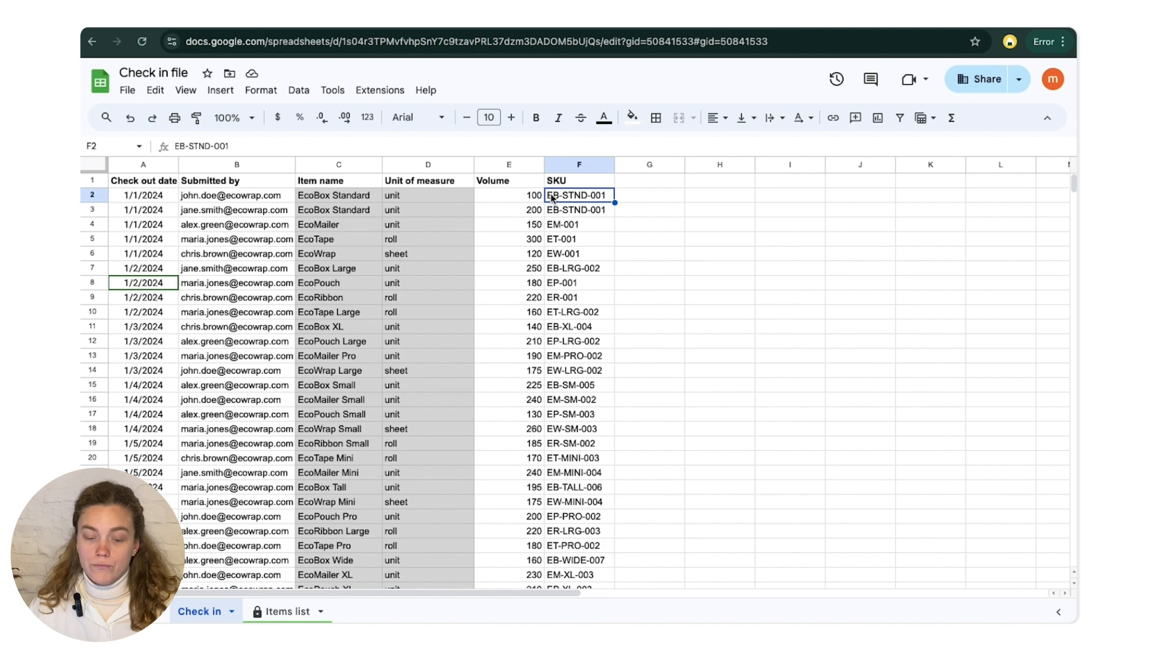
- Copy the Check in file's web address and switch to the Sheetgo workflow
{"action": "left_click", "coordinate": [515, 183]}
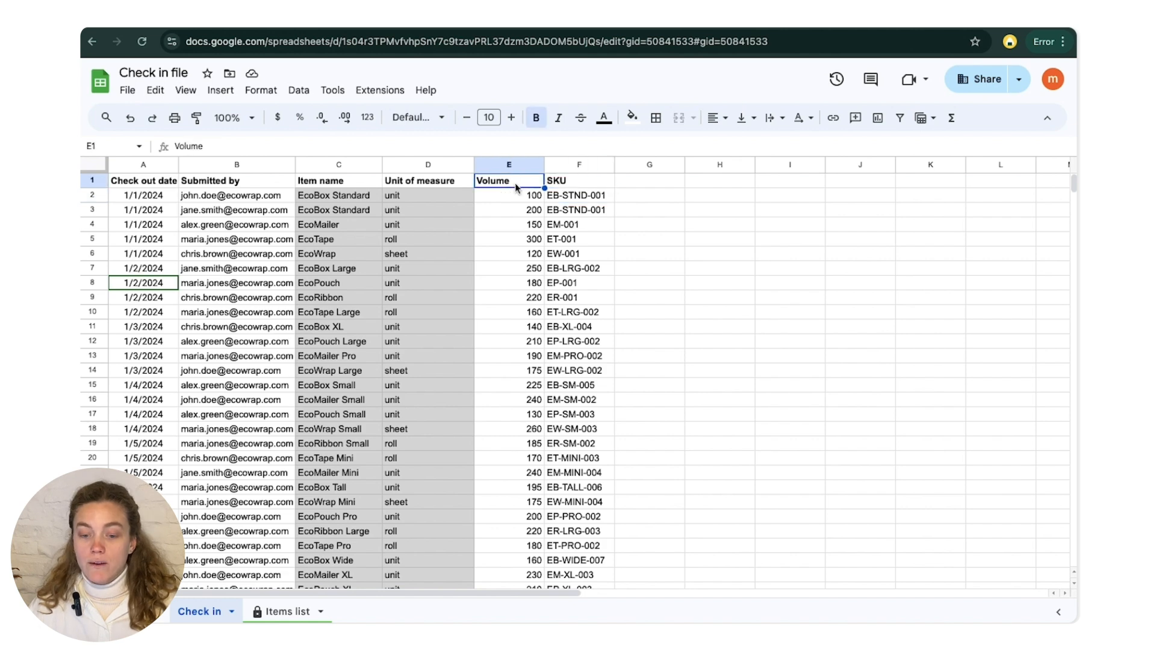
{"action": "left_click", "coordinate": [579, 186]}
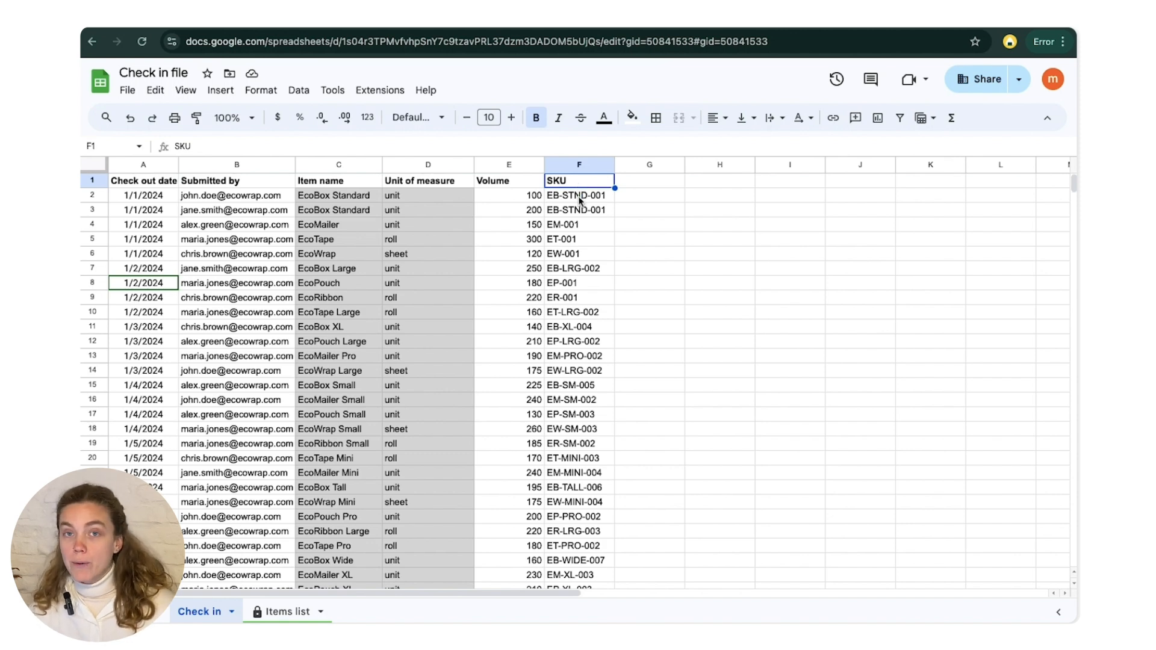
{"action": "left_click", "coordinate": [332, 36]}
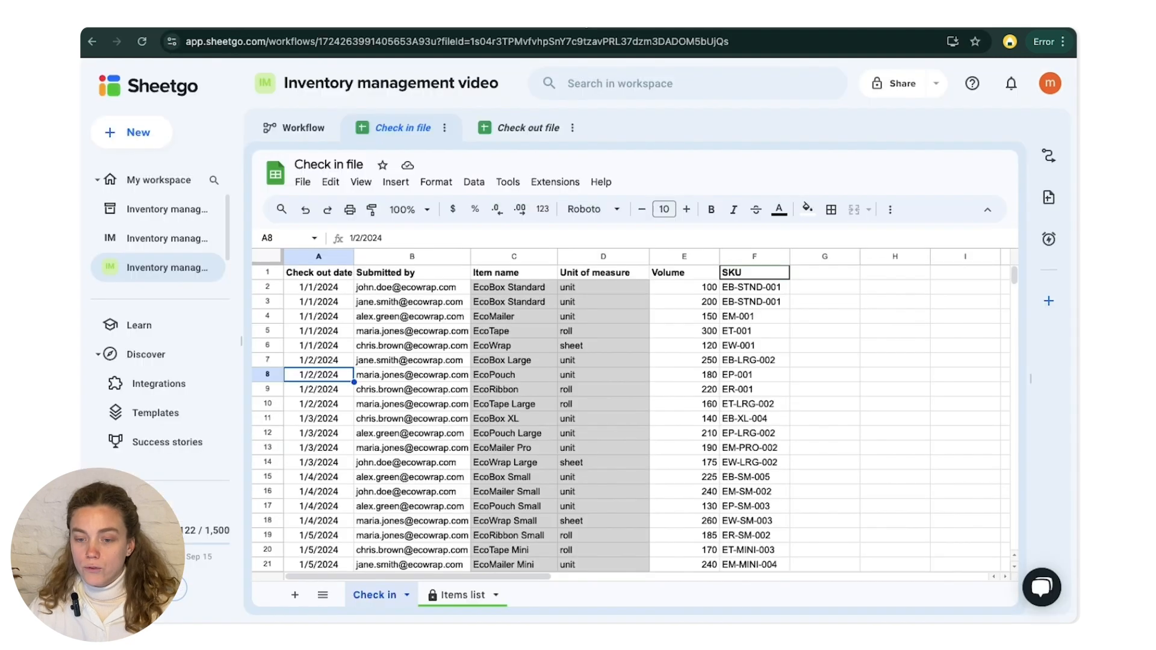
{"action": "left_click", "coordinate": [294, 128]}
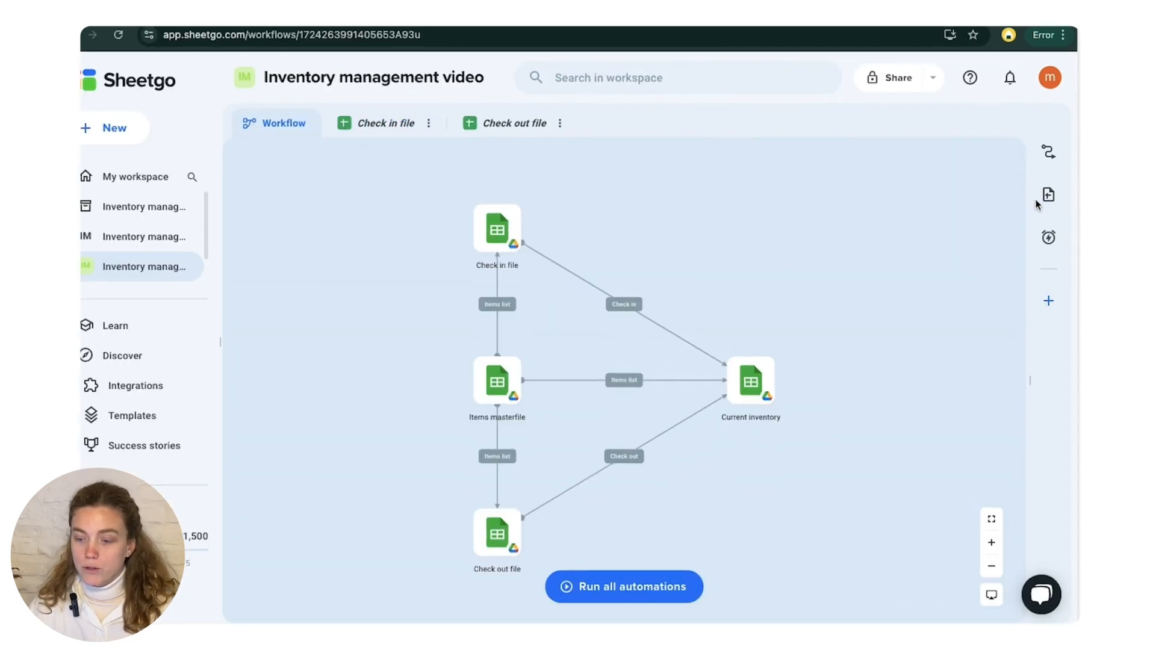
- Create a new form in the workflow and title it "Check in form"
{"action": "left_click", "coordinate": [1047, 300]}
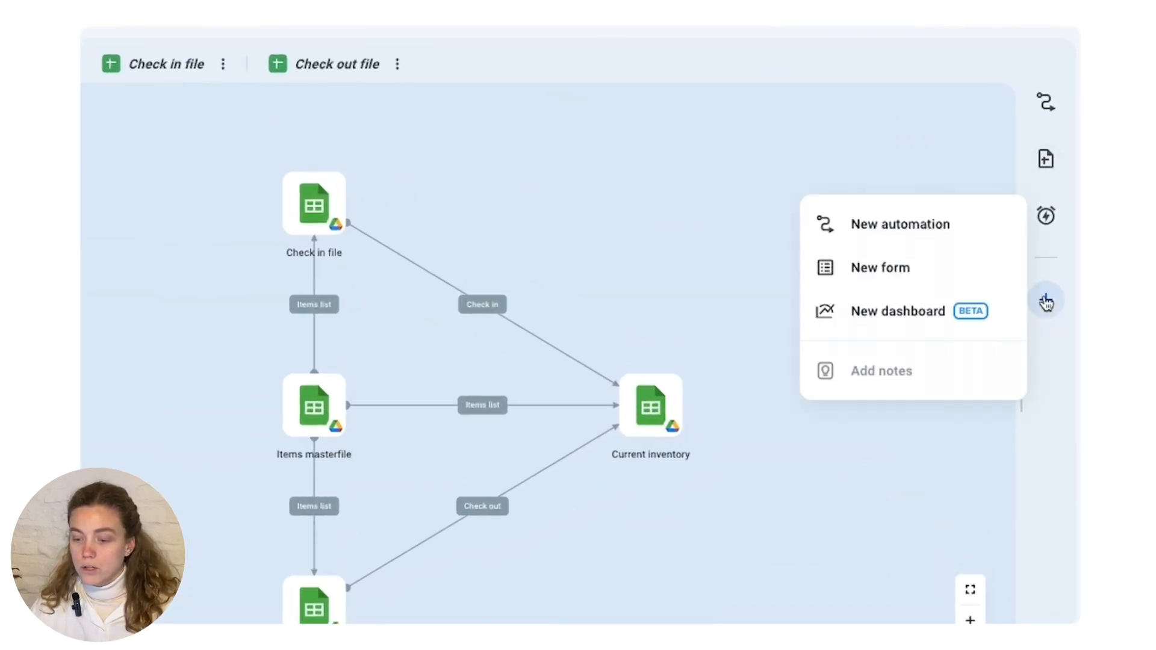
{"action": "left_click", "coordinate": [889, 270]}
{"action": "left_click", "coordinate": [335, 178]}
{"action": "type", "text": "Check in form"}
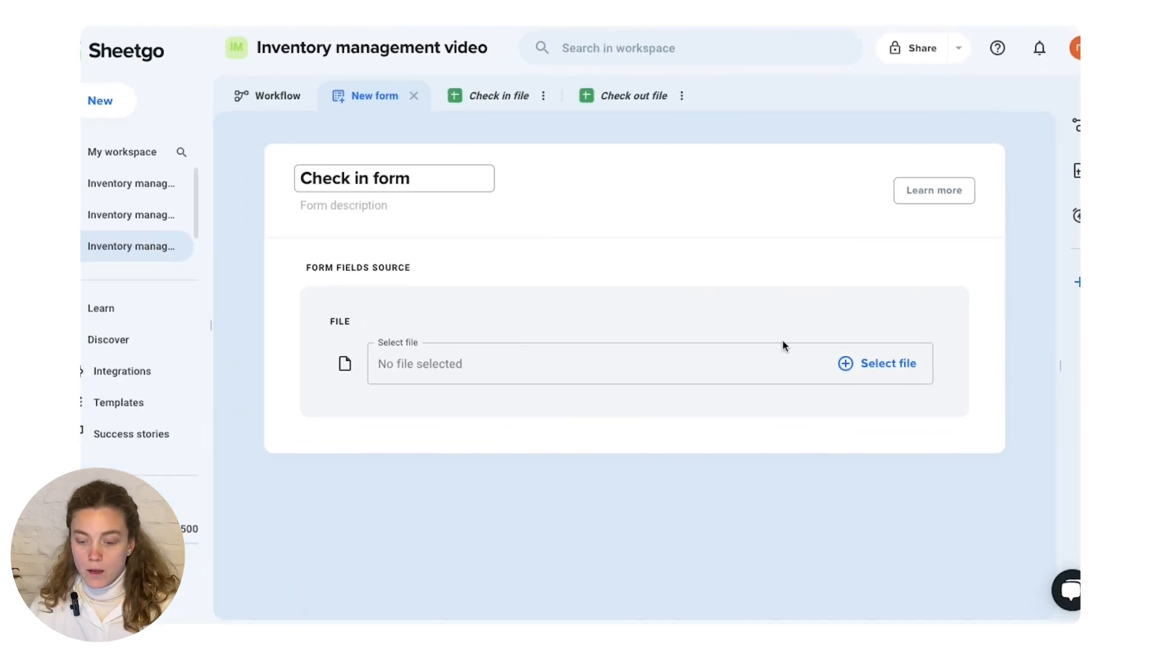
- Set the Check in file from Google Drive as the form fields source, using its copied URL
{"action": "left_click", "coordinate": [853, 366]}
{"action": "left_click", "coordinate": [613, 134]}
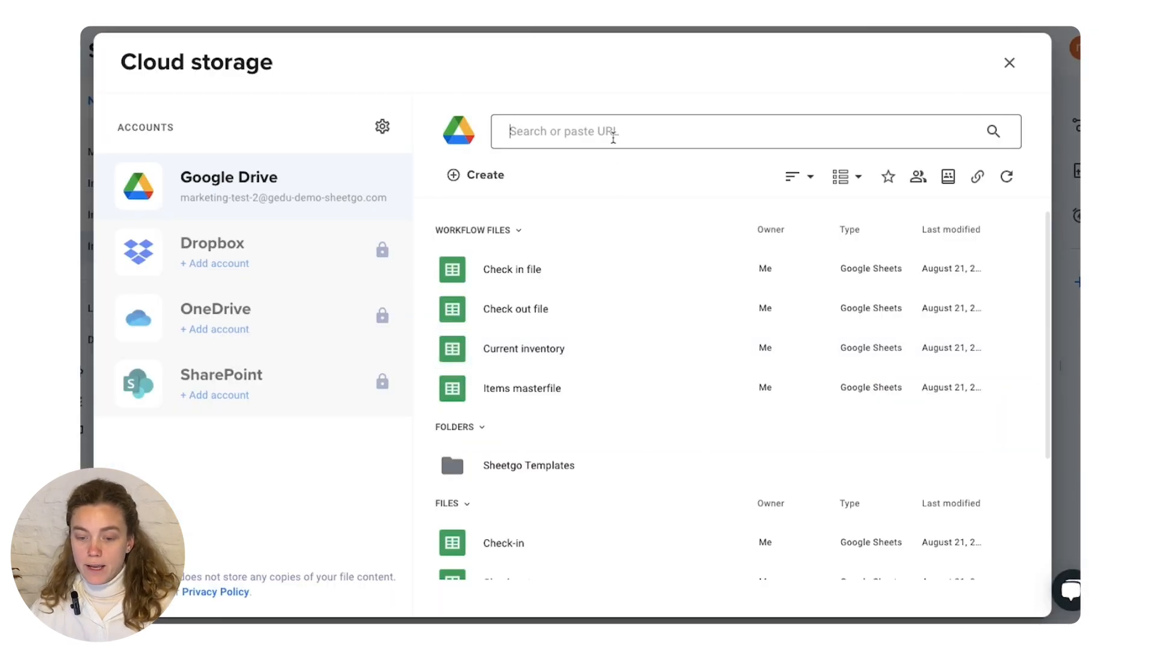
{"action": "key", "text": "ctrl+v"}
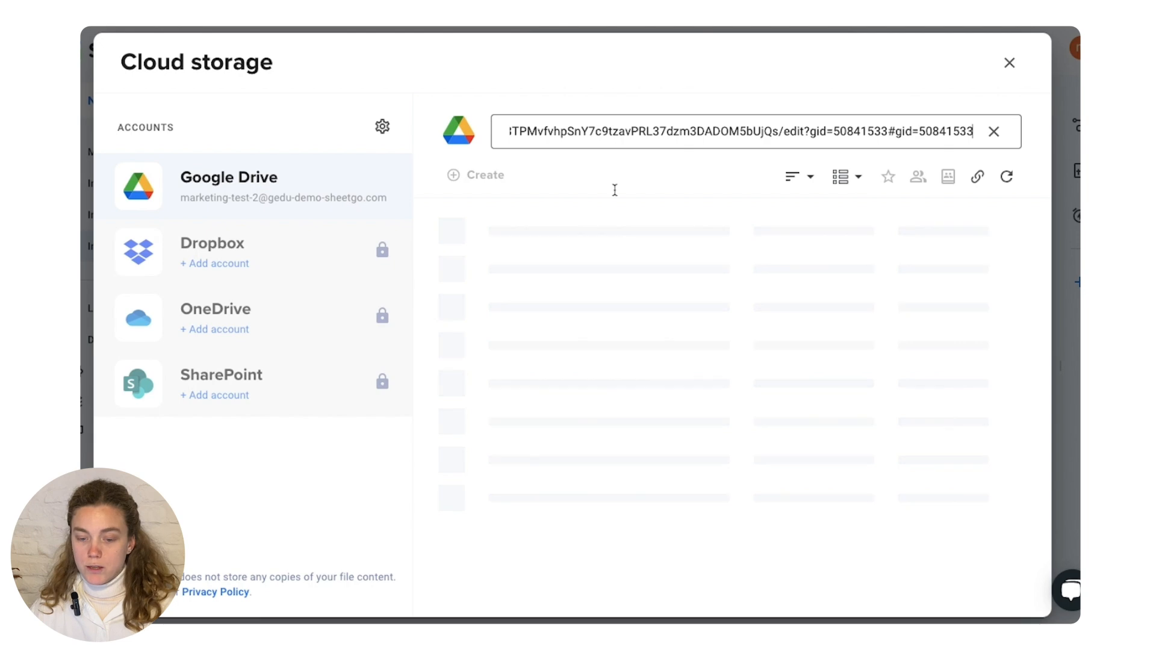
{"action": "left_click", "coordinate": [618, 245]}
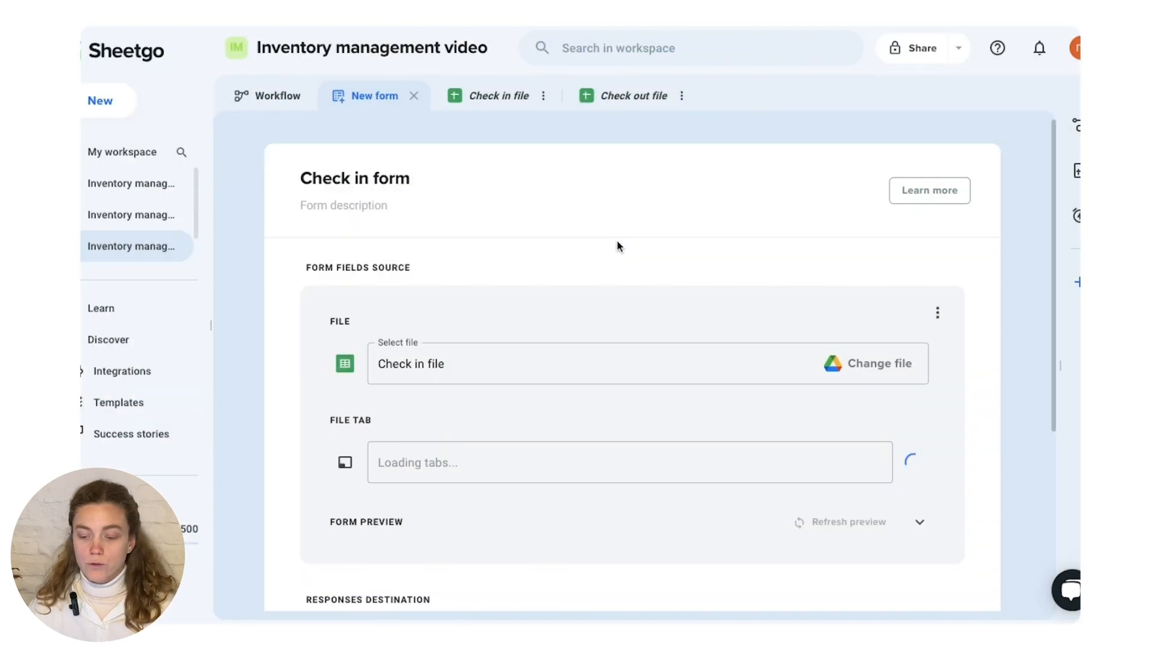
- Expand the form preview and review its fields, the responses destination and the publish settings
{"action": "scroll", "coordinate": [592, 435], "scroll_direction": "down", "scroll_amount": 3}
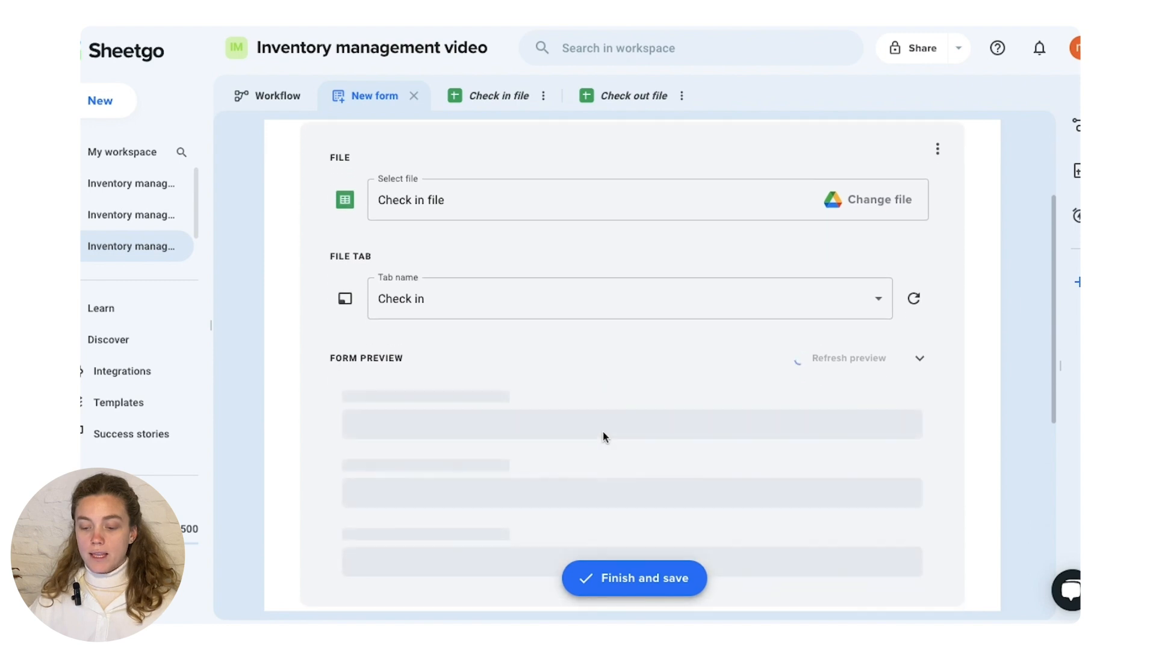
{"action": "scroll", "coordinate": [729, 386], "scroll_direction": "down", "scroll_amount": 2}
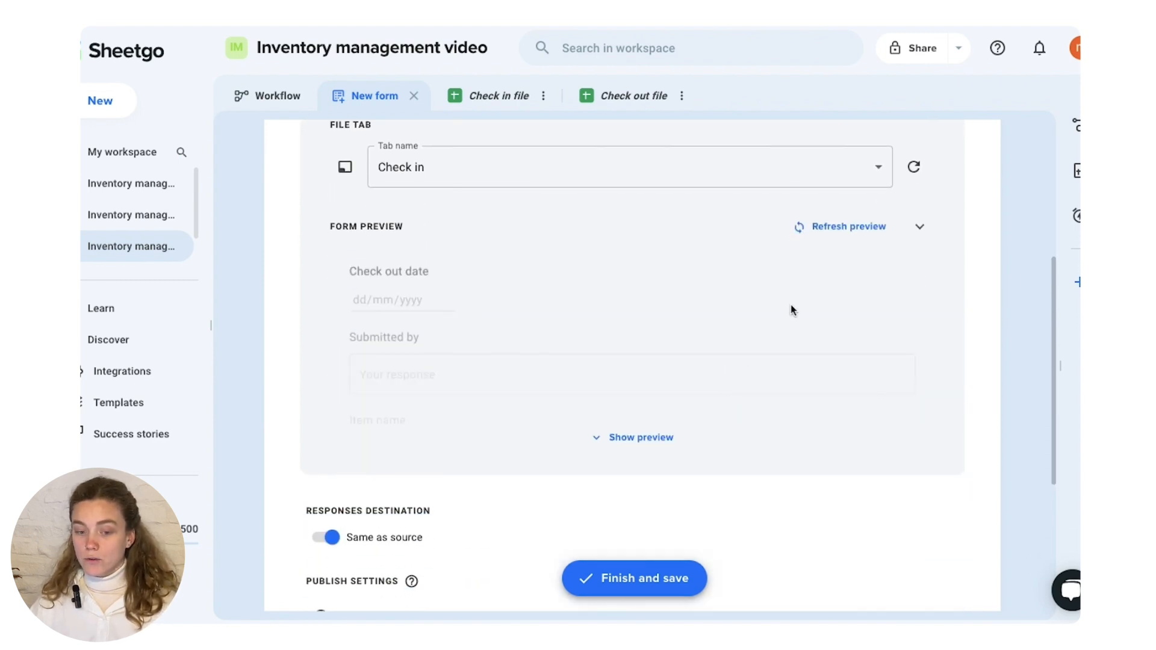
{"action": "left_click", "coordinate": [656, 440]}
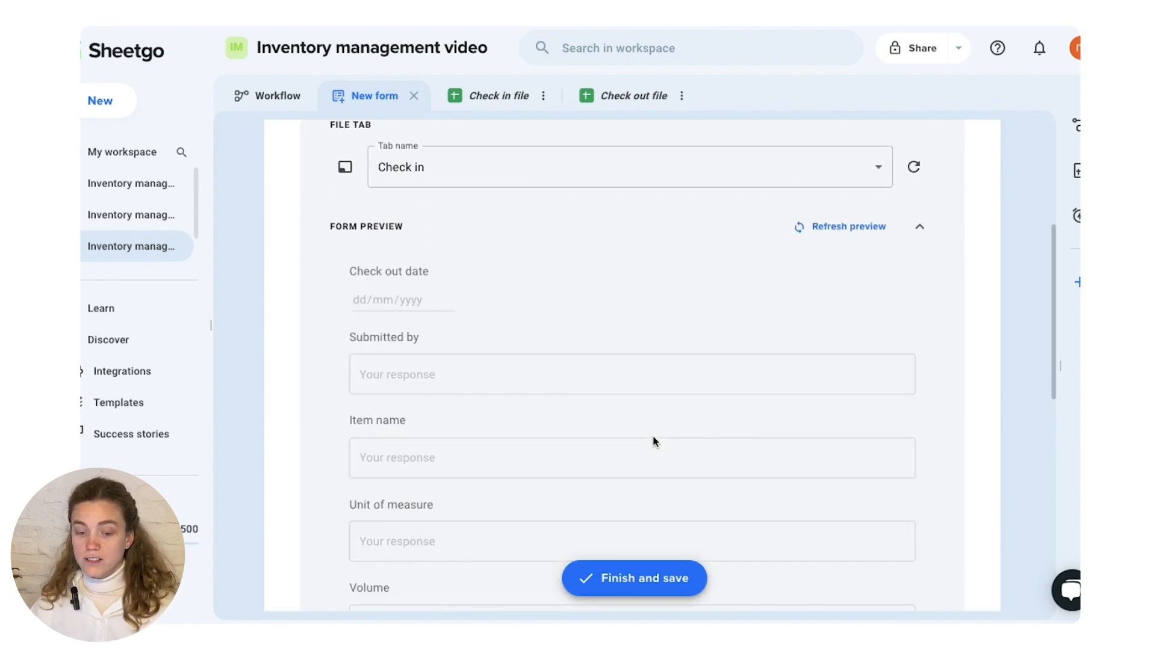
{"action": "scroll", "coordinate": [655, 442], "scroll_direction": "down", "scroll_amount": 3}
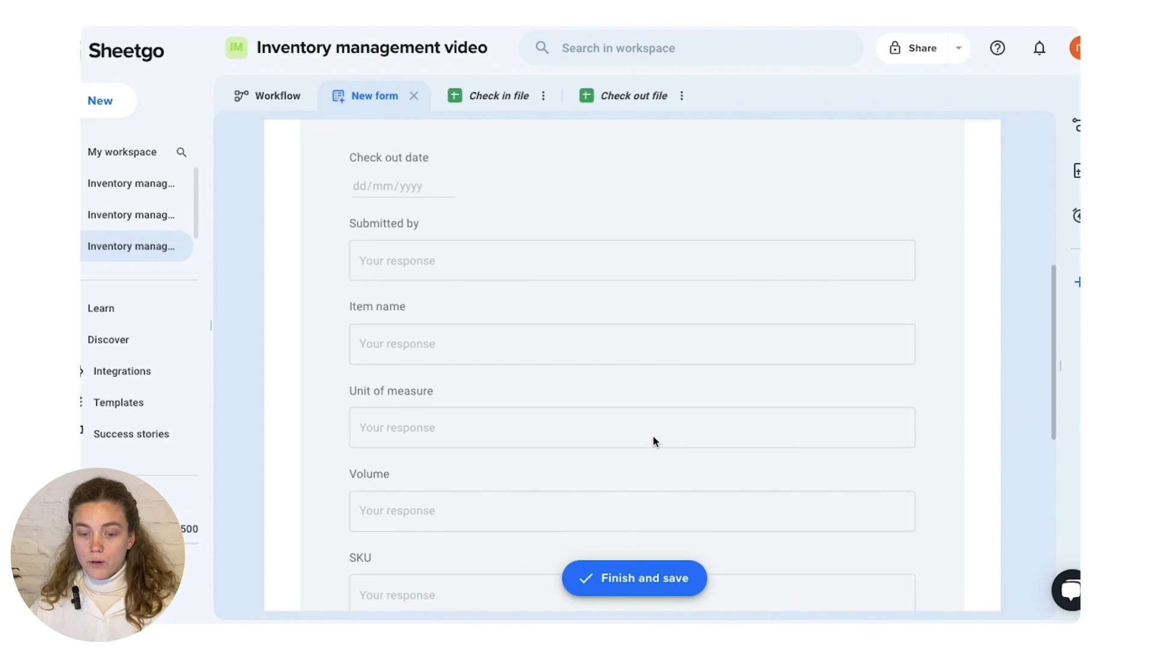
{"action": "scroll", "coordinate": [656, 441], "scroll_direction": "down", "scroll_amount": 3}
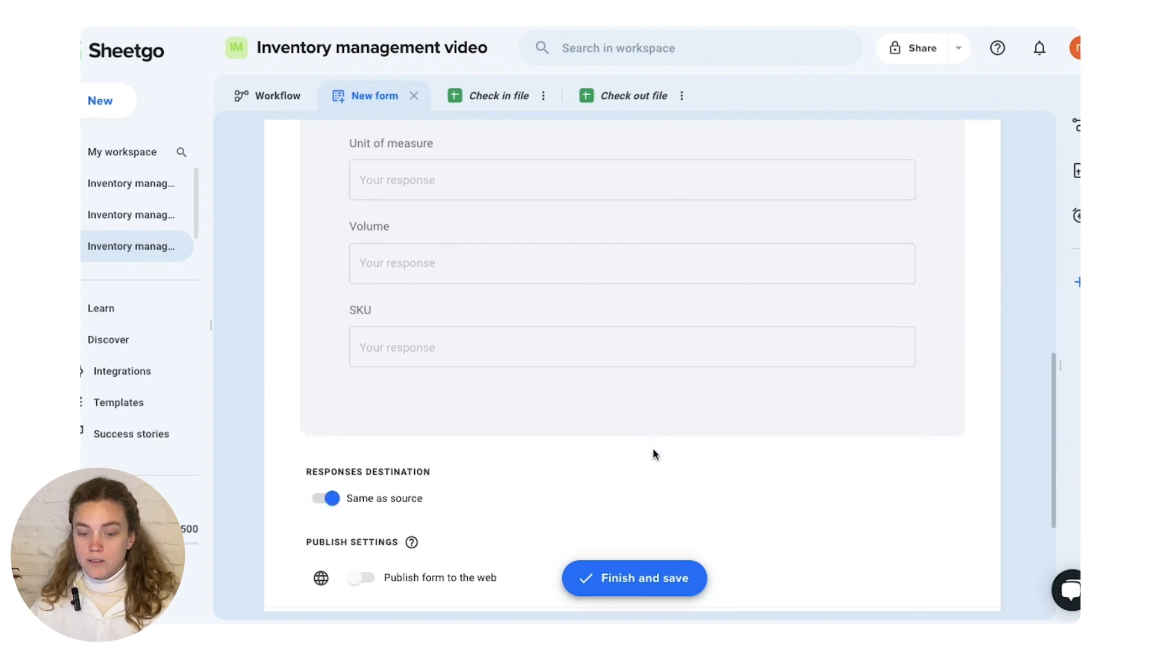
{"action": "scroll", "coordinate": [665, 406], "scroll_direction": "down", "scroll_amount": 3}
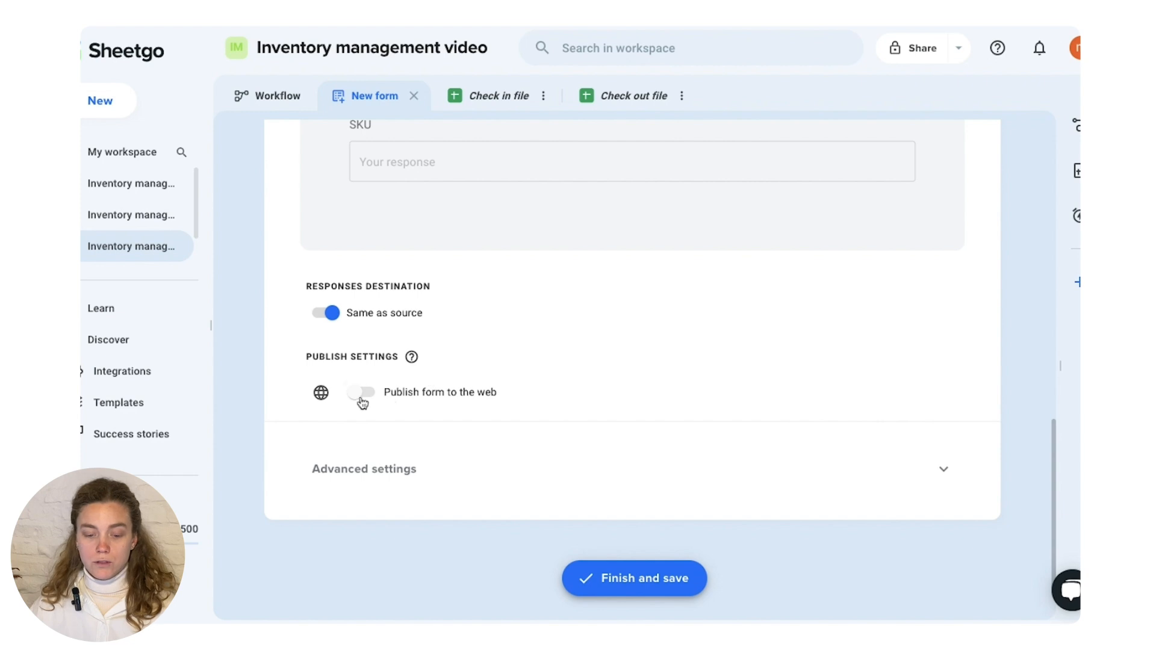
- Check the confirmation message in the advanced settings, and finish and save the form
{"action": "left_click", "coordinate": [421, 483]}
{"action": "scroll", "coordinate": [532, 438], "scroll_direction": "down", "scroll_amount": 3}
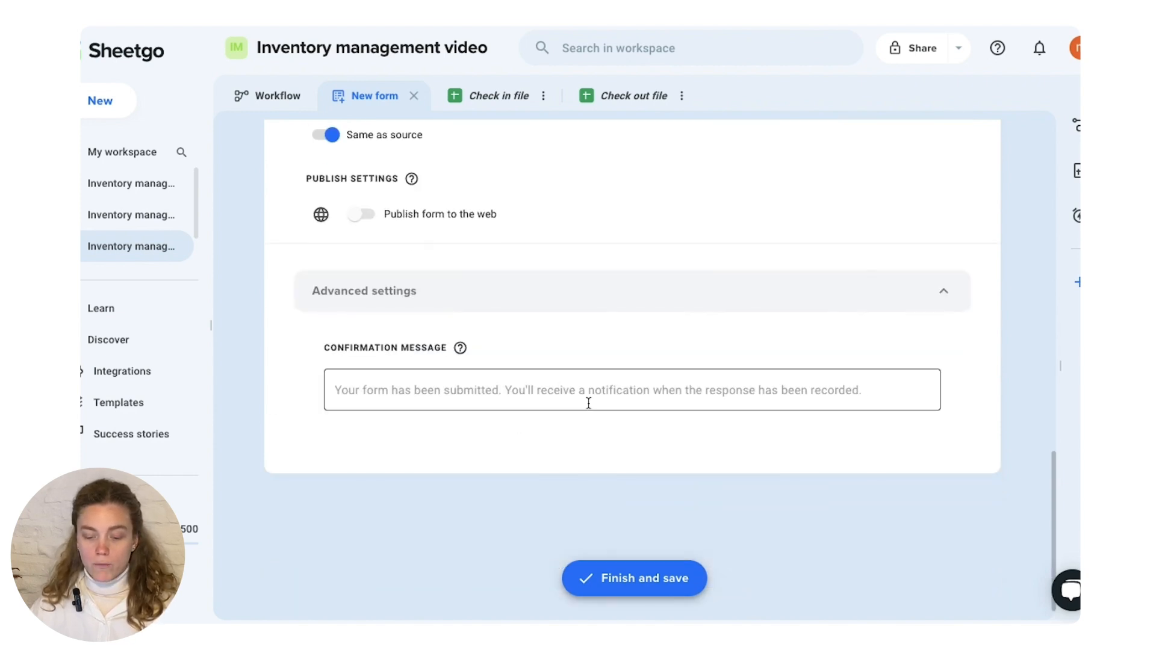
{"action": "scroll", "coordinate": [587, 407], "scroll_direction": "up", "scroll_amount": 5}
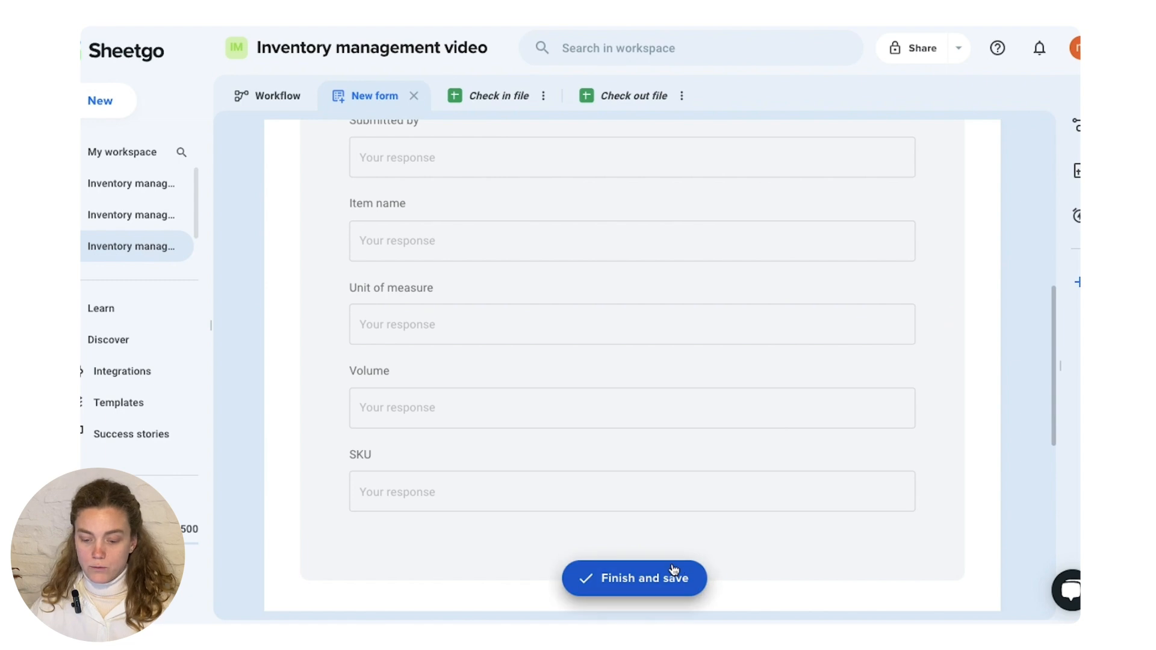
{"action": "left_click", "coordinate": [671, 566]}
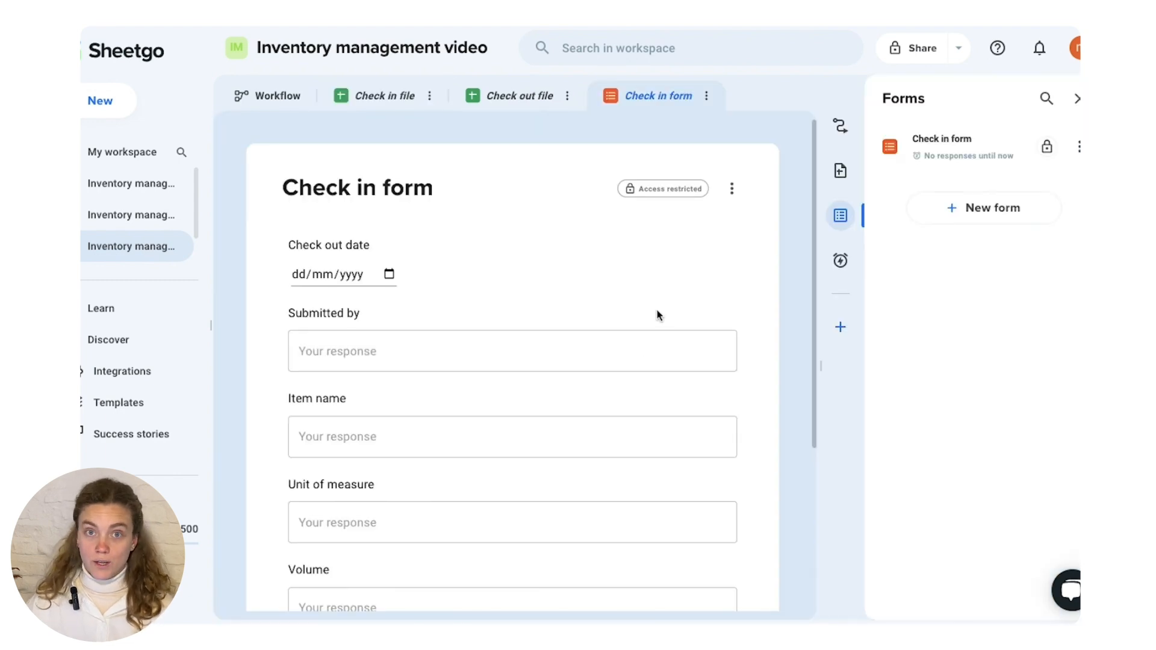
- Examine the saved Check in form's fields from Check out date to SKU, including the date picker
{"action": "scroll", "coordinate": [659, 291], "scroll_direction": "down", "scroll_amount": 2}
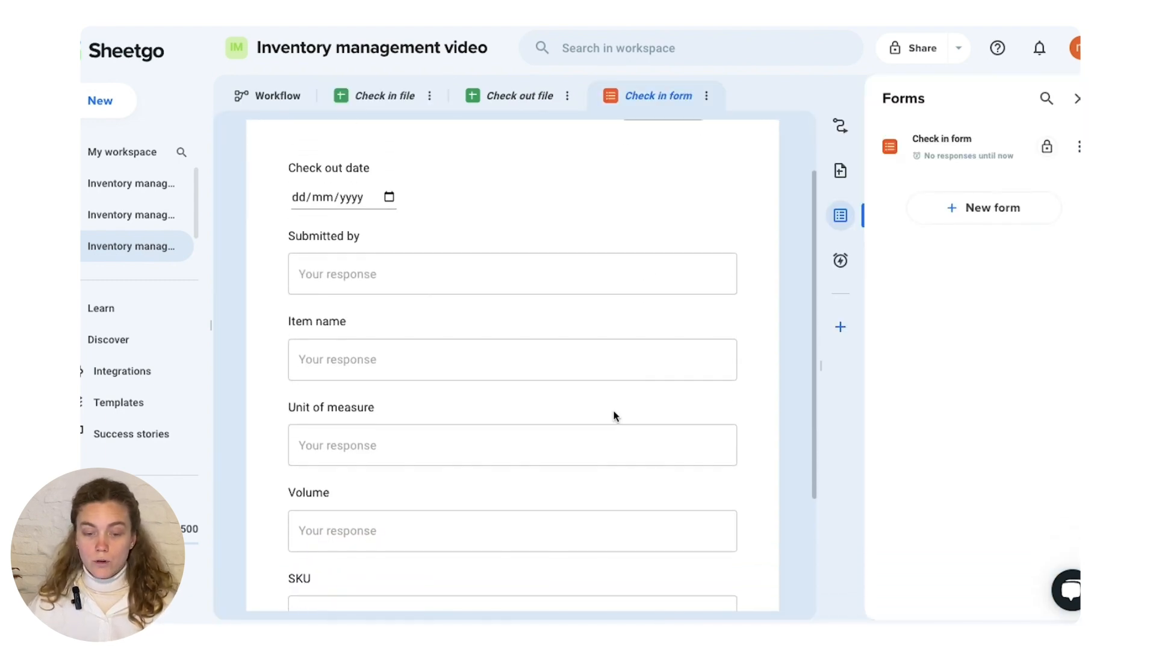
{"action": "scroll", "coordinate": [616, 415], "scroll_direction": "up", "scroll_amount": 2}
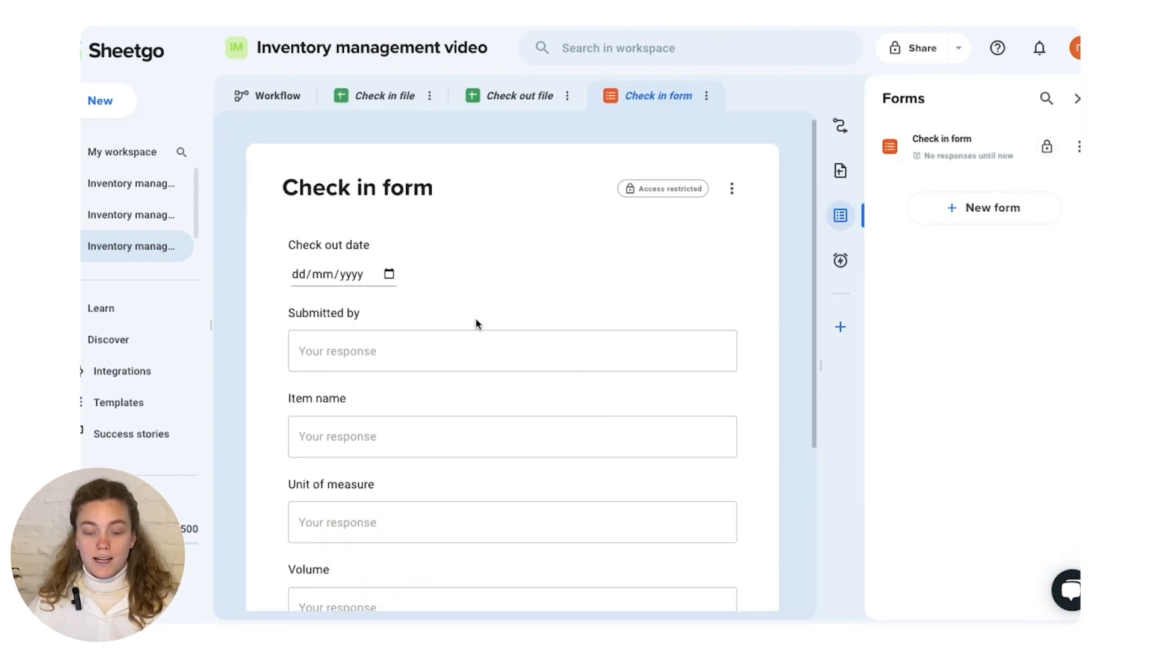
{"action": "left_click", "coordinate": [383, 281]}
{"action": "left_click", "coordinate": [390, 274]}
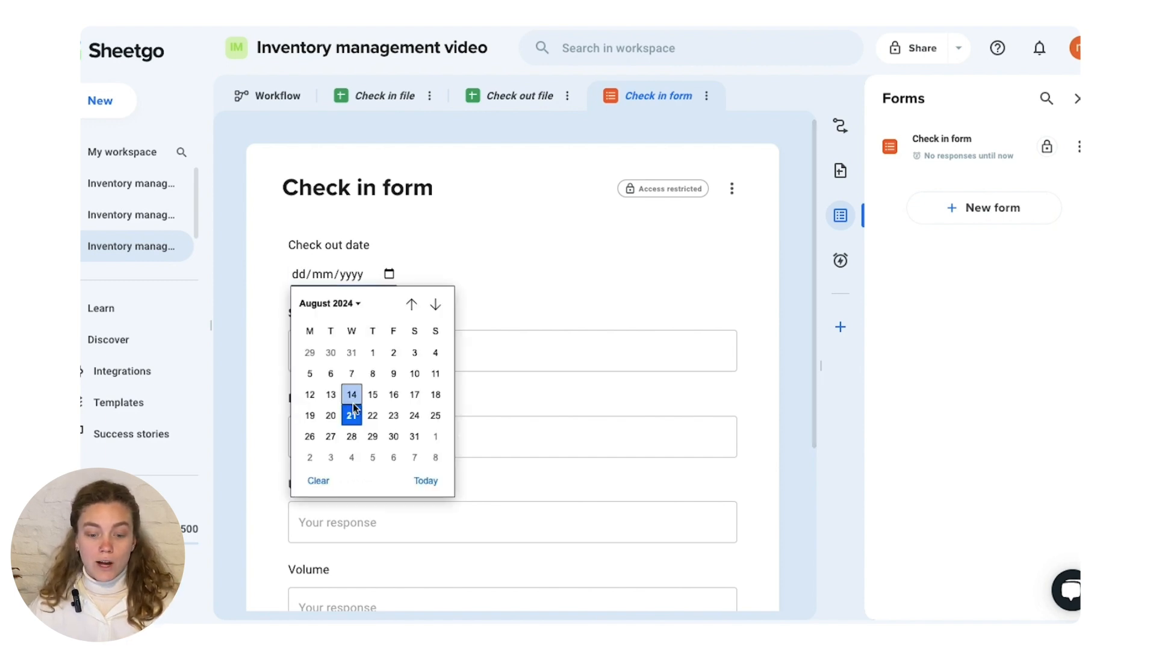
{"action": "left_click", "coordinate": [534, 281]}
{"action": "left_click", "coordinate": [496, 354]}
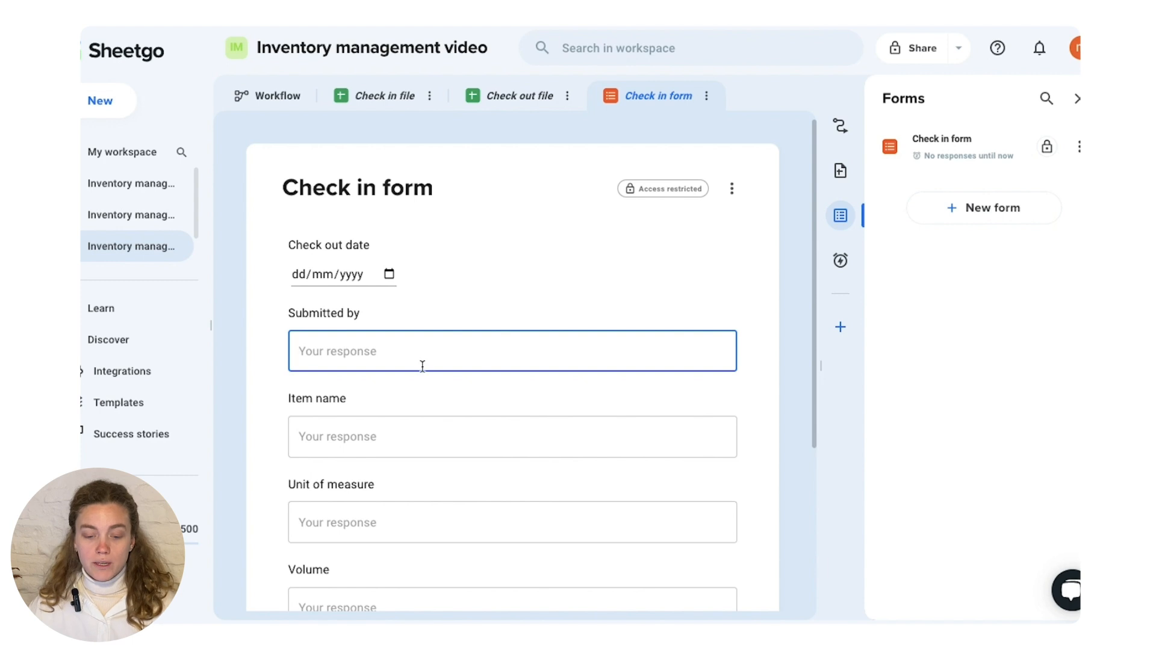
{"action": "scroll", "coordinate": [421, 365], "scroll_direction": "down", "scroll_amount": 3}
{"action": "left_click", "coordinate": [383, 318]}
{"action": "left_click", "coordinate": [380, 402]}
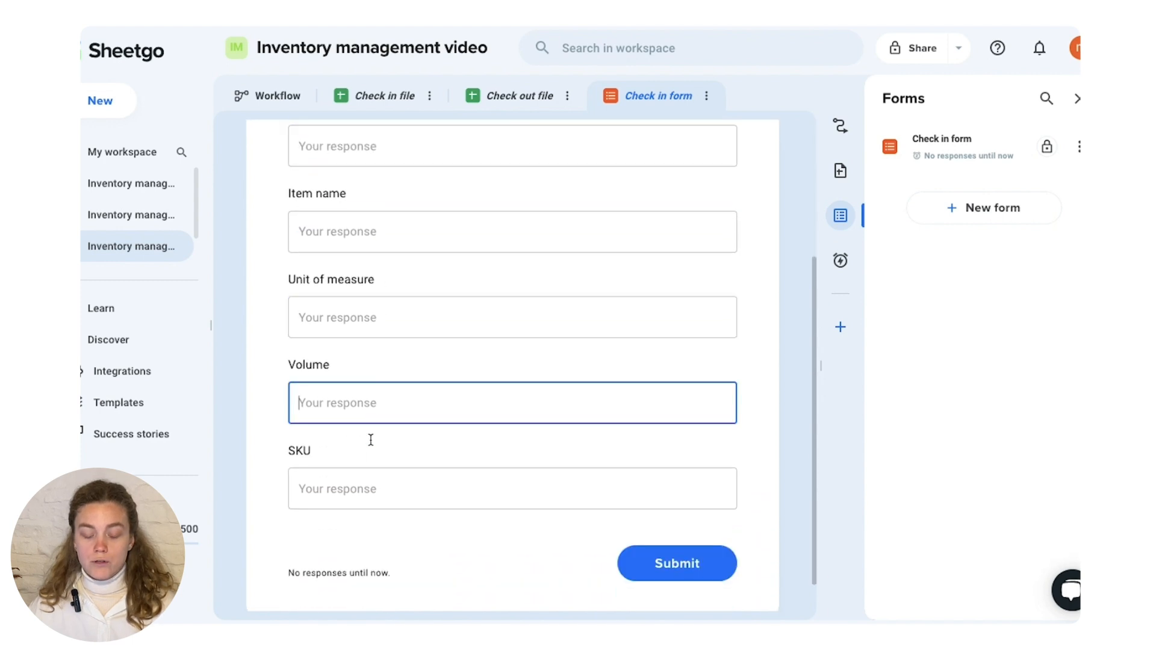
{"action": "left_click", "coordinate": [369, 479]}
{"action": "scroll", "coordinate": [498, 410], "scroll_direction": "down", "scroll_amount": 1}
{"action": "scroll", "coordinate": [497, 414], "scroll_direction": "up", "scroll_amount": 3}
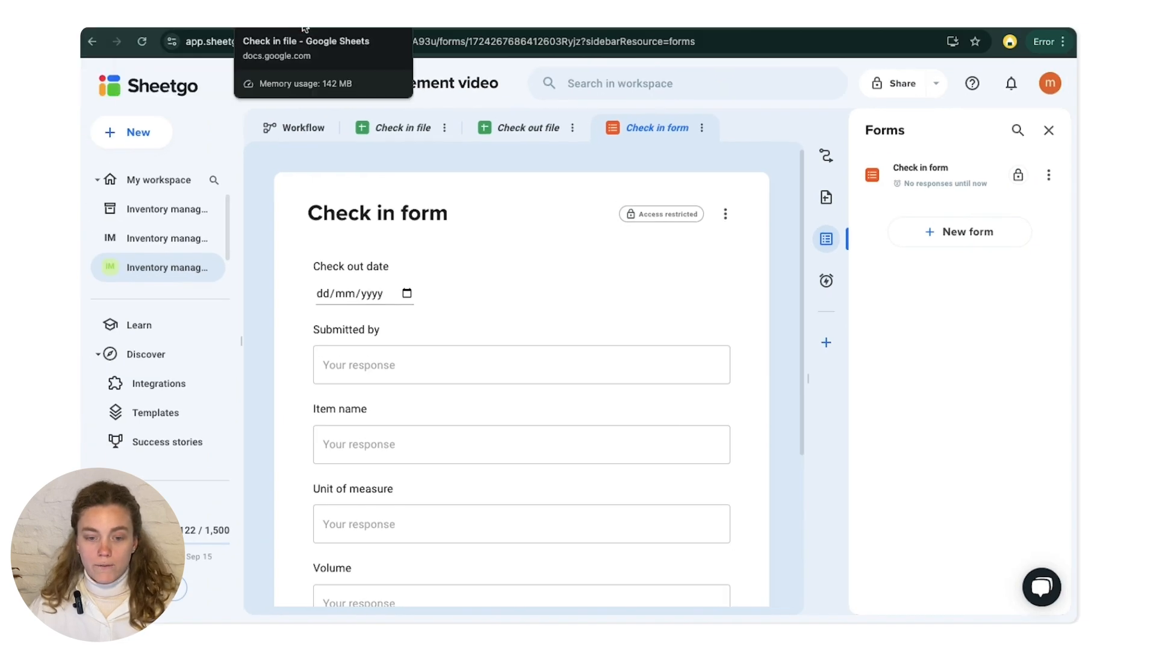
- In the Check in file, change header A1 to "Check in date" with "[default:today]" on a separate line below
{"action": "left_click", "coordinate": [302, 28]}
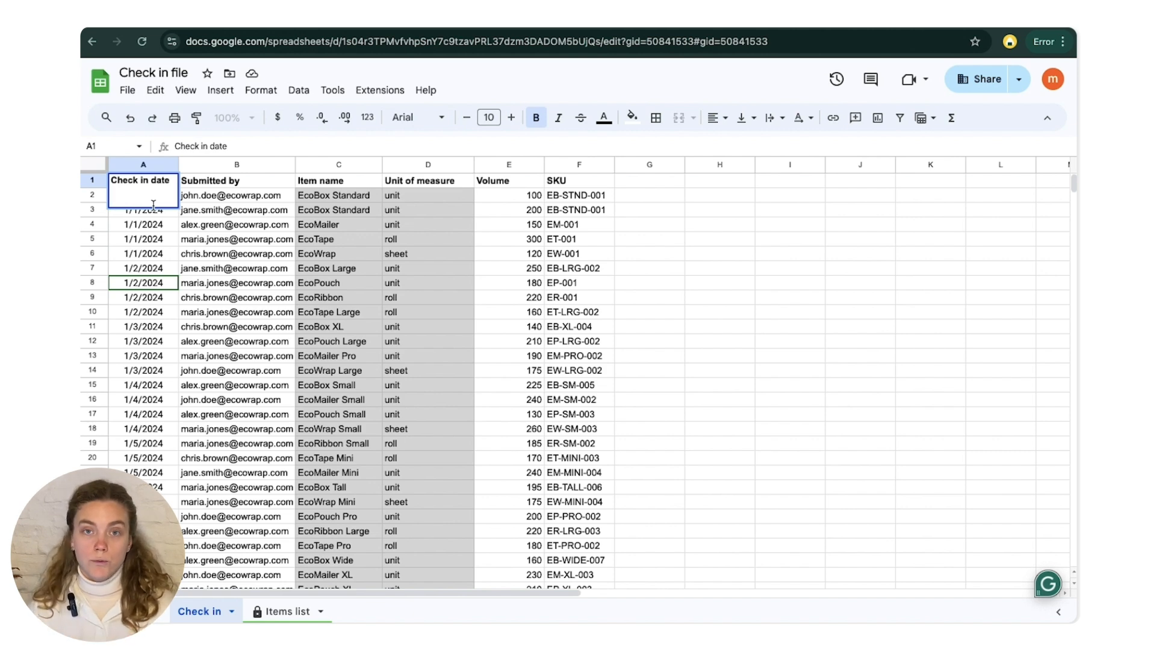
{"action": "type", "text": "["}
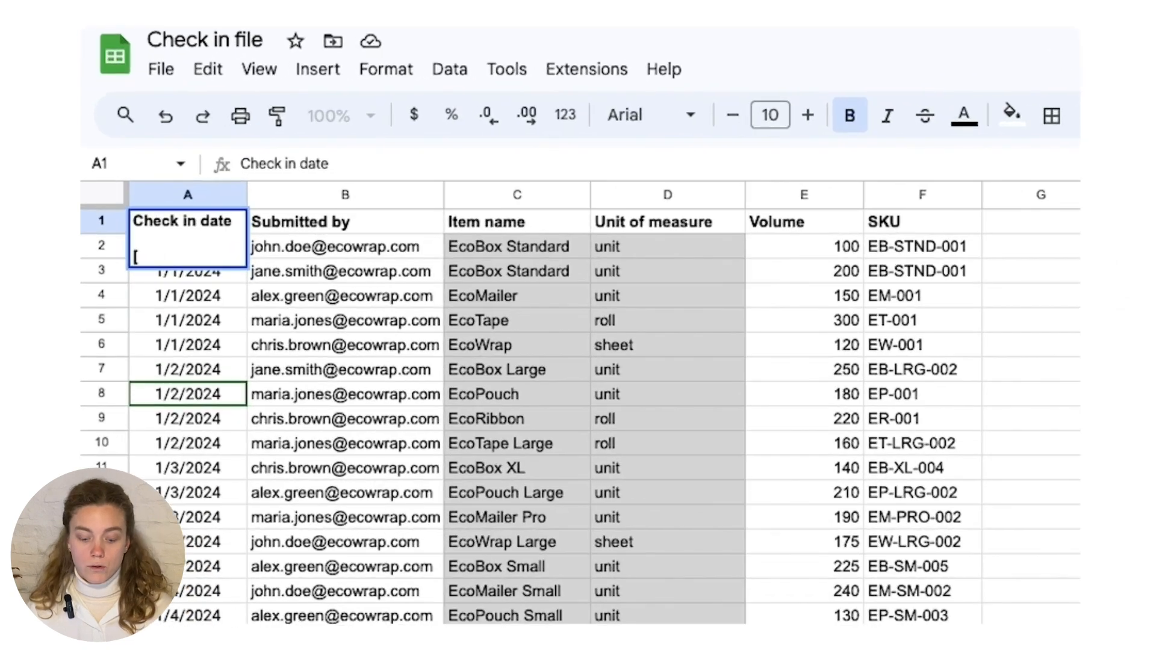
{"action": "type", "text": "default:t"}
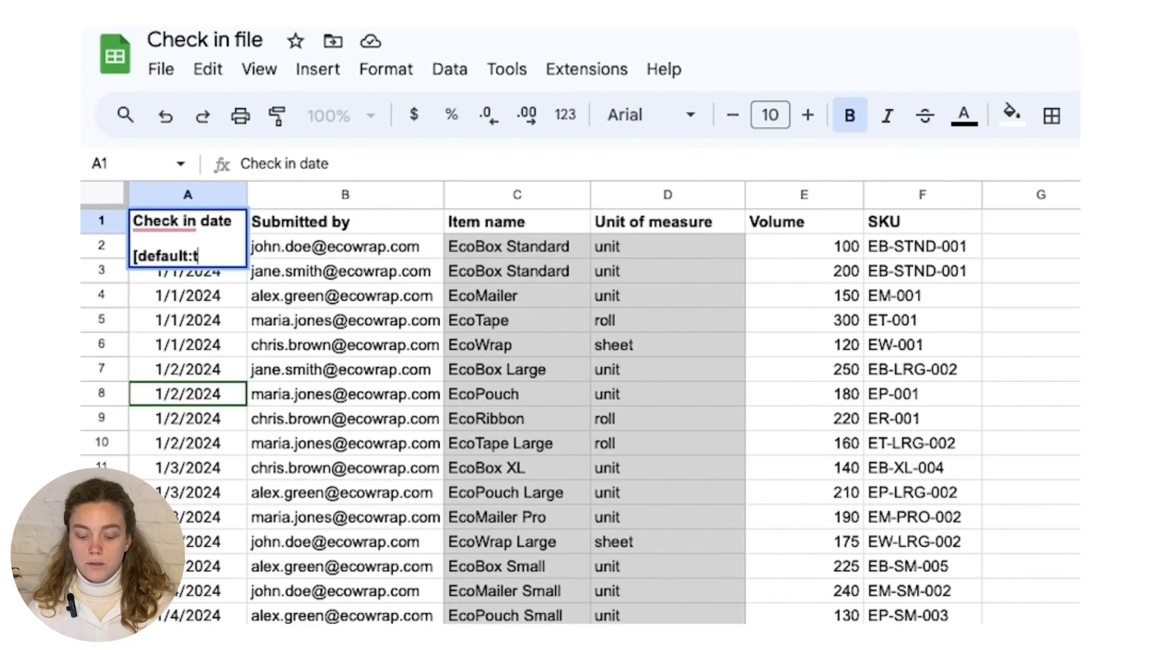
{"action": "type", "text": "oday]"}
{"action": "key", "text": "Tab"}
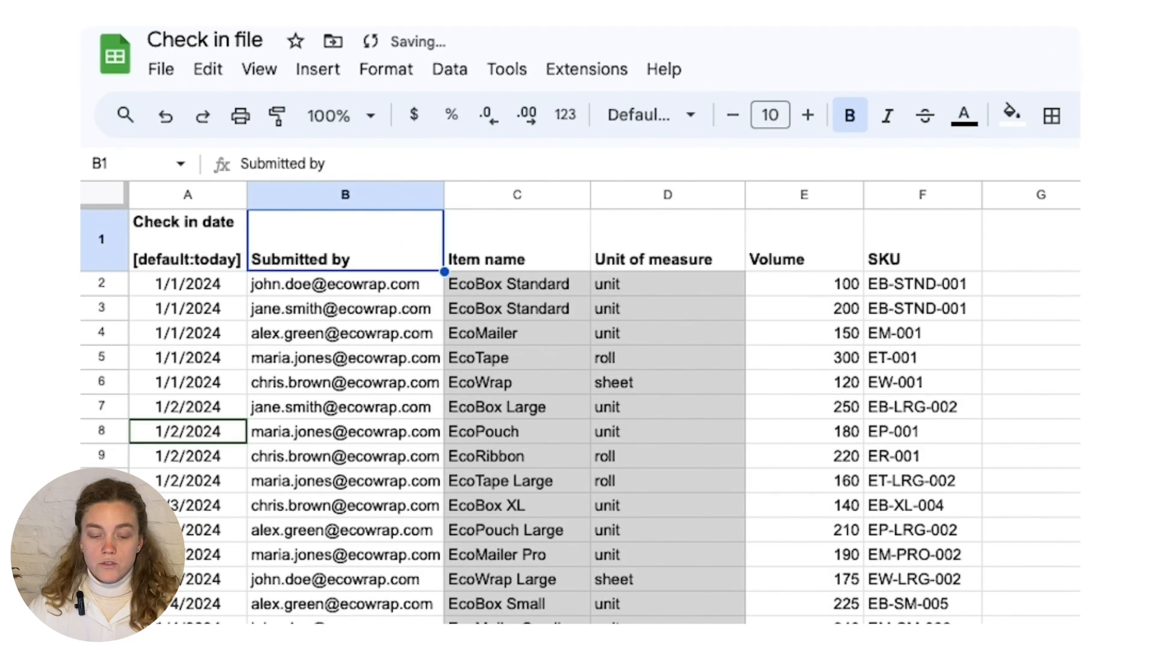
- Add "[default:email]" below the "Submitted by" text in header cell B1, separated by a blank line
{"action": "key", "text": "Return"}
{"action": "key", "text": "alt+Return"}
{"action": "key", "text": "alt+Return"}
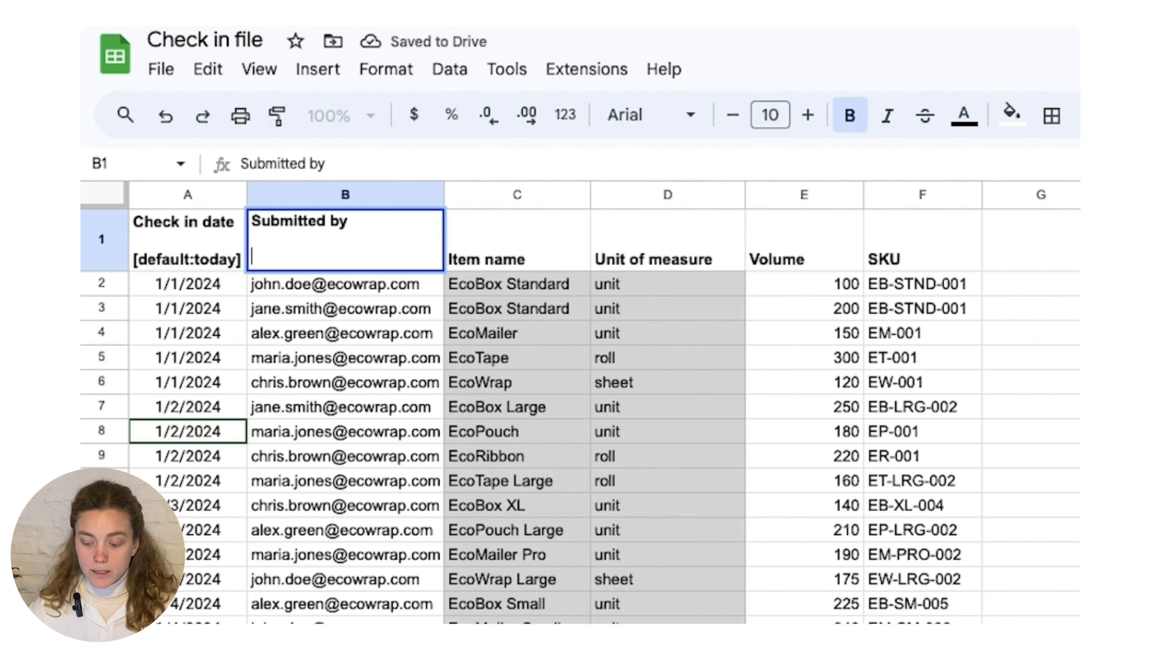
{"action": "type", "text": "["}
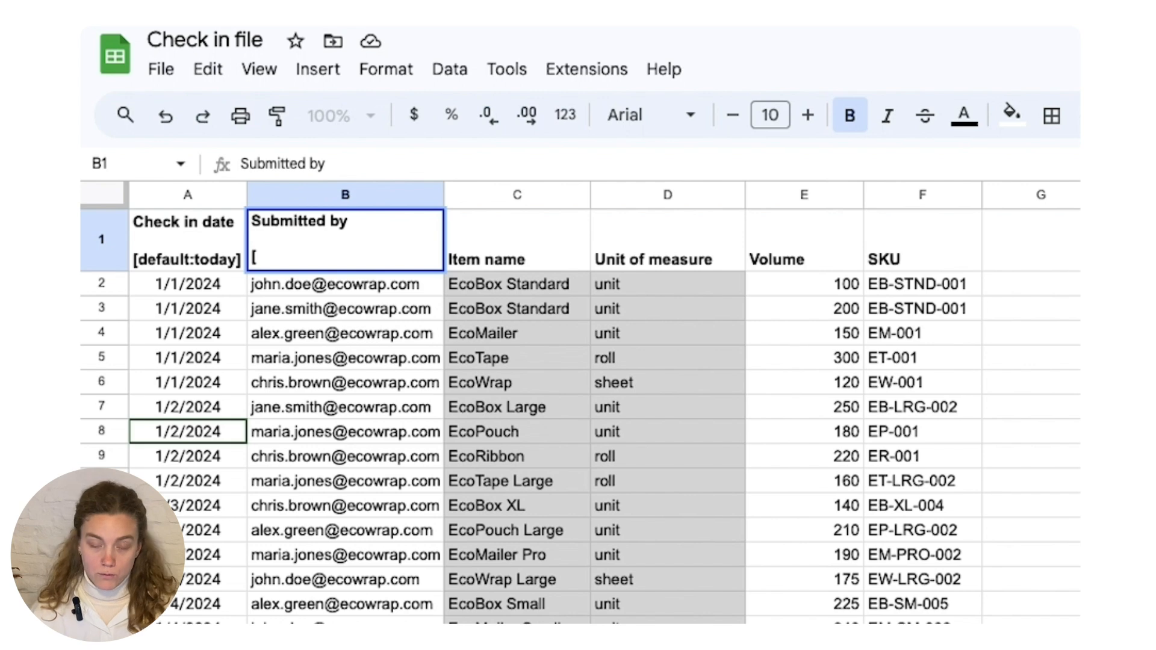
{"action": "type", "text": "defau"}
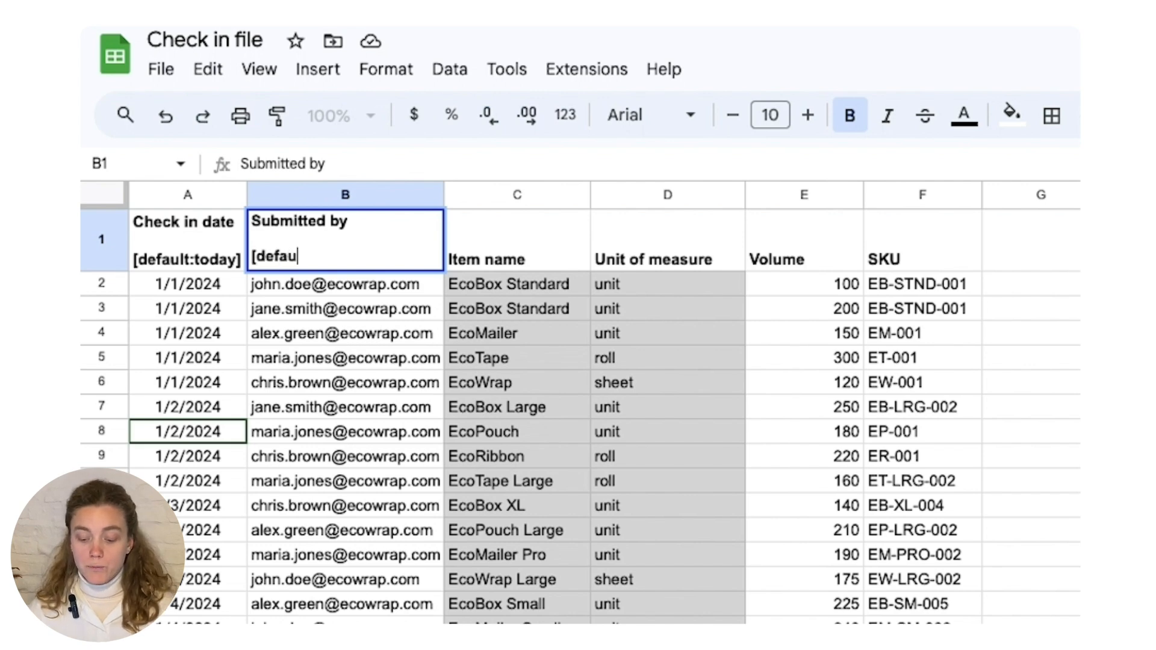
{"action": "type", "text": "lt:"}
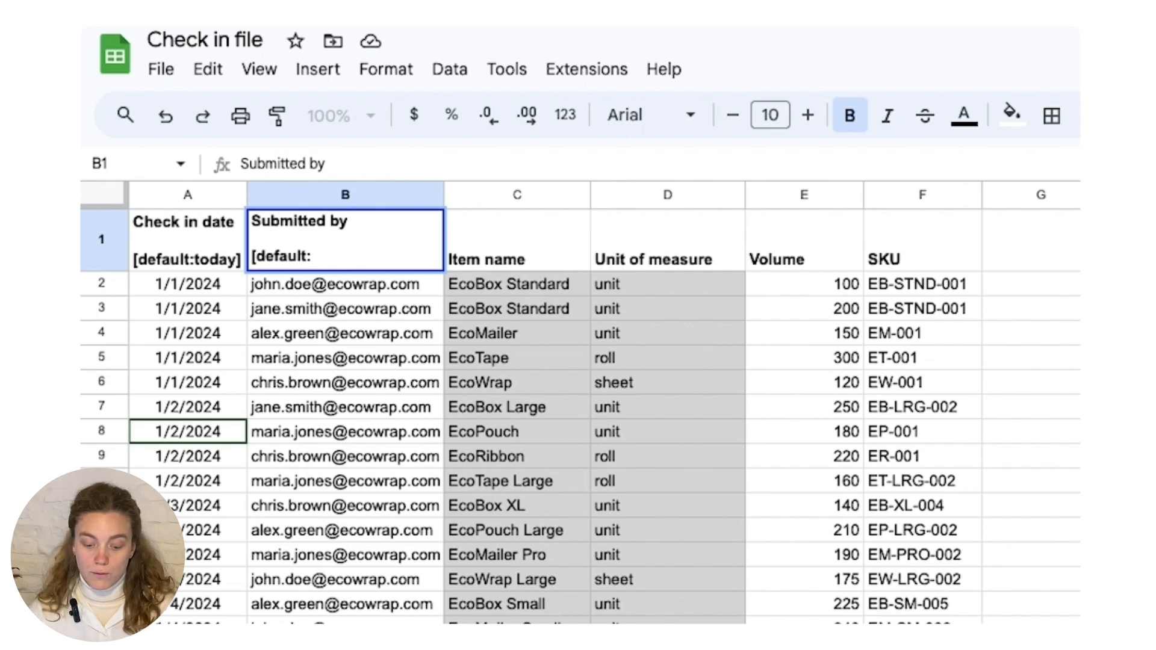
{"action": "type", "text": "email]"}
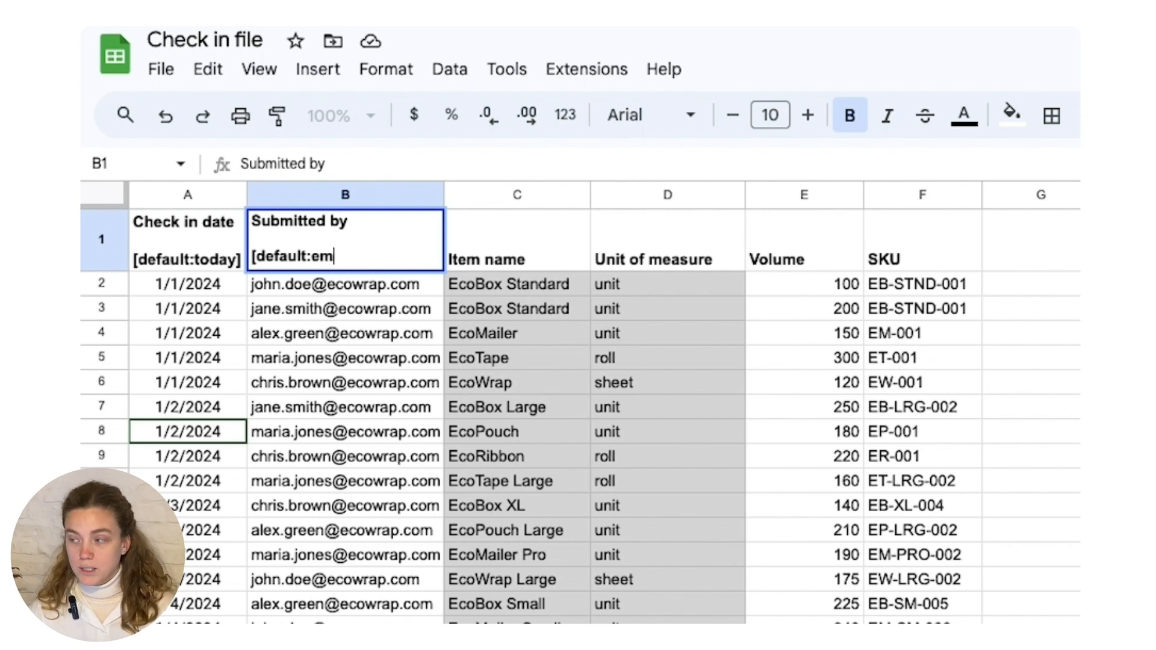
{"action": "key", "text": "Tab"}
{"action": "key", "text": "Tab"}
{"action": "key", "text": "Tab"}
{"action": "key", "text": "Tab"}
- Add "[barcode]" below the "SKU" text in header cell F1, separated by a blank line
{"action": "key", "text": "Return"}
{"action": "key", "text": "alt+Return"}
{"action": "type", "text": "[barcode]"}
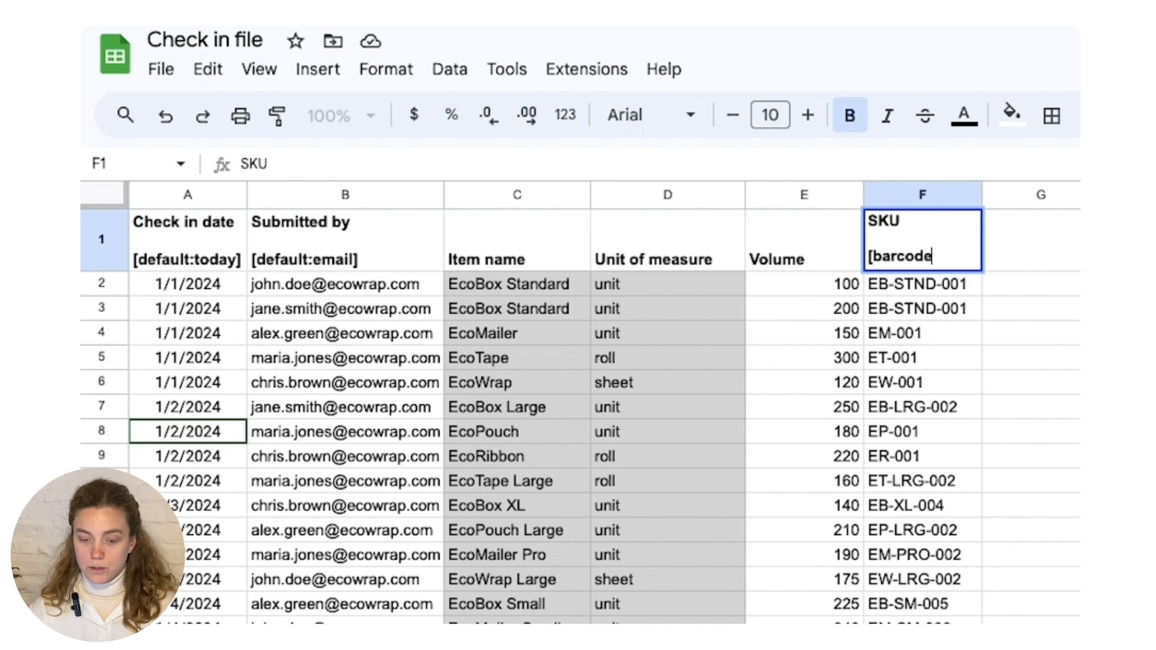
{"action": "key", "text": "shift+Tab"}
- Add "[default:1]" on a new line below the "Volume" text in header cell E1
{"action": "key", "text": "Return"}
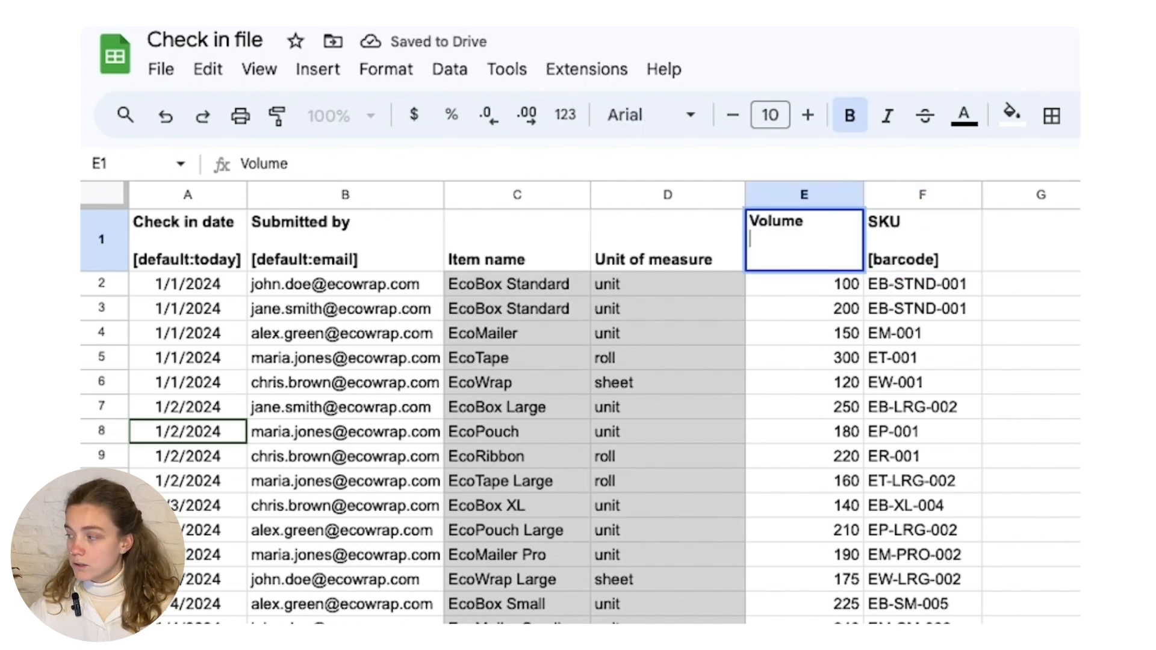
{"action": "key", "text": "alt+Return"}
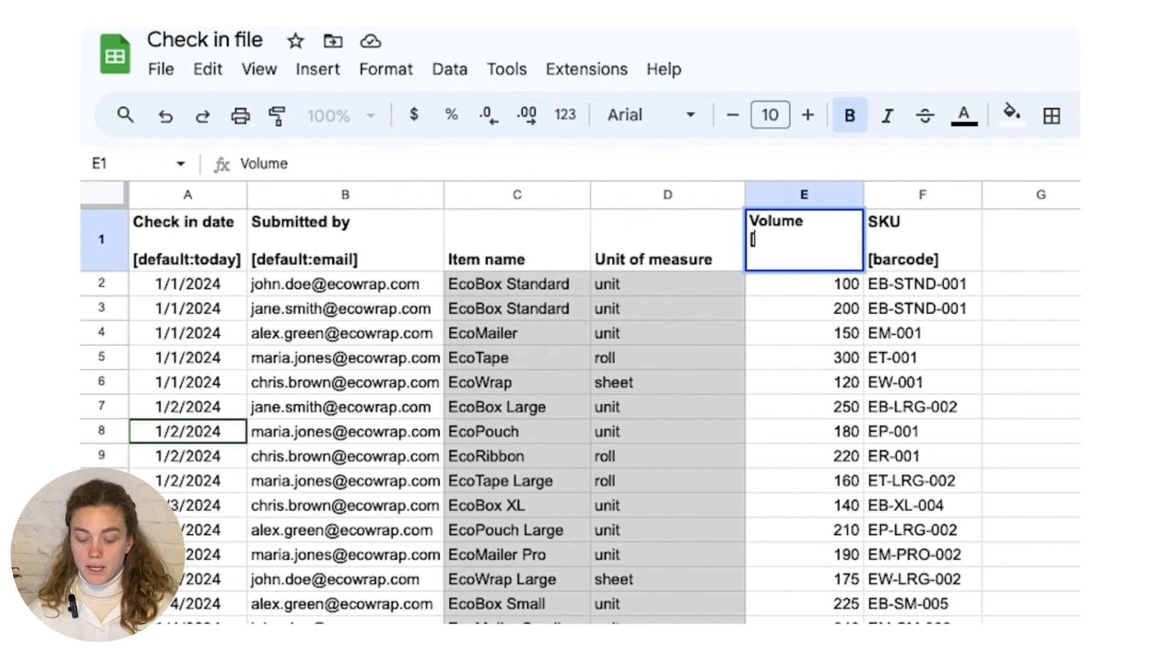
{"action": "type", "text": "[default:1]"}
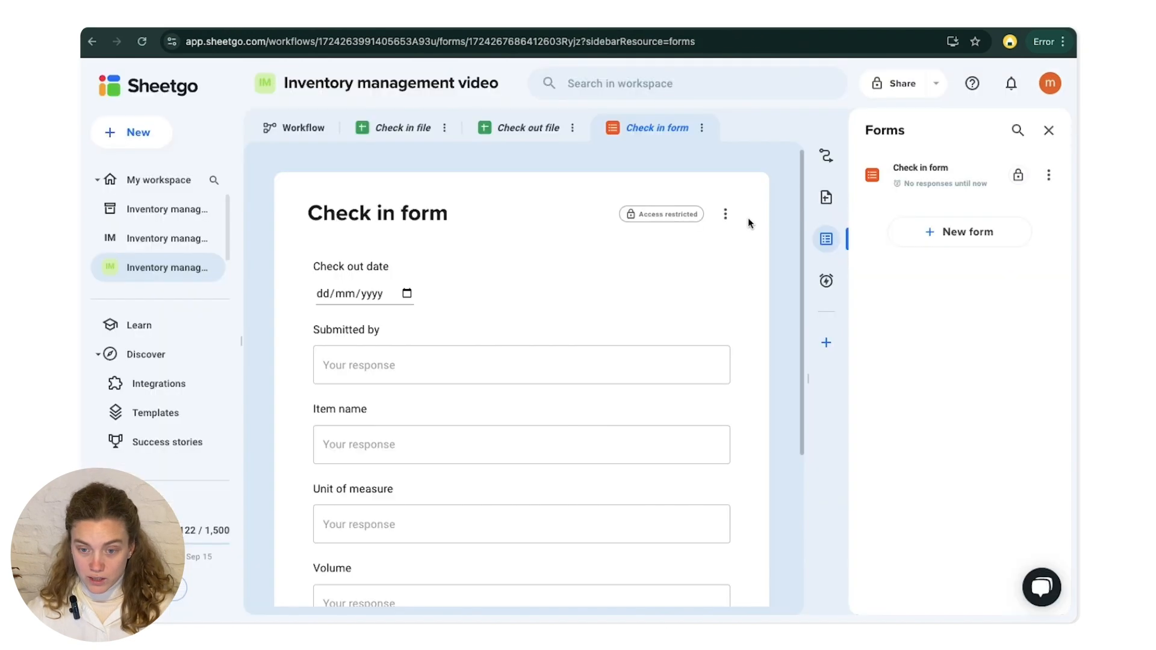
- Switch to Sheetgo, update the Check in form from the edited headers, and check its fields from Check in date to SKU
{"action": "left_click", "coordinate": [729, 217]}
{"action": "left_click", "coordinate": [665, 223]}
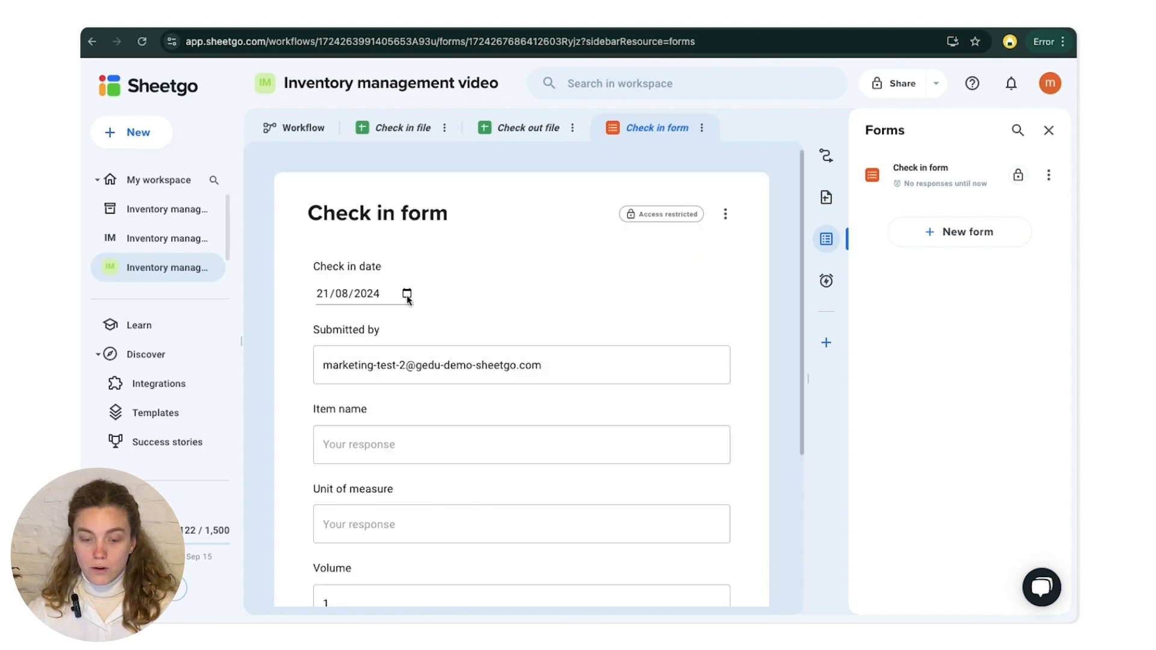
{"action": "scroll", "coordinate": [355, 325], "scroll_direction": "down", "scroll_amount": 1}
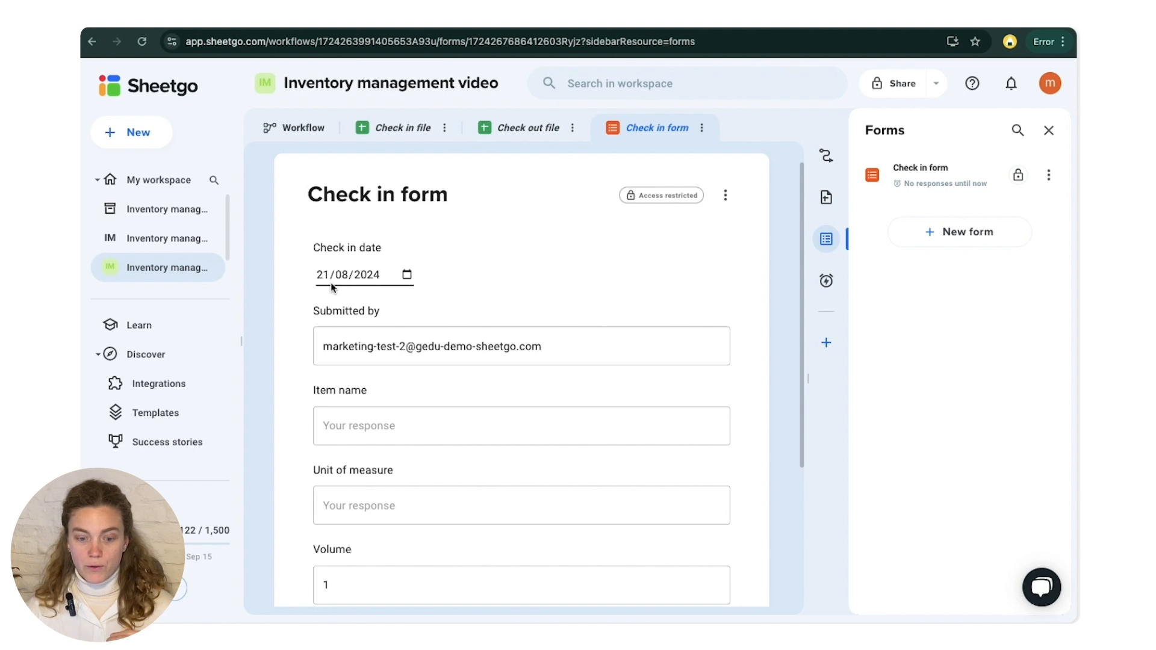
{"action": "scroll", "coordinate": [360, 294], "scroll_direction": "down", "scroll_amount": 1}
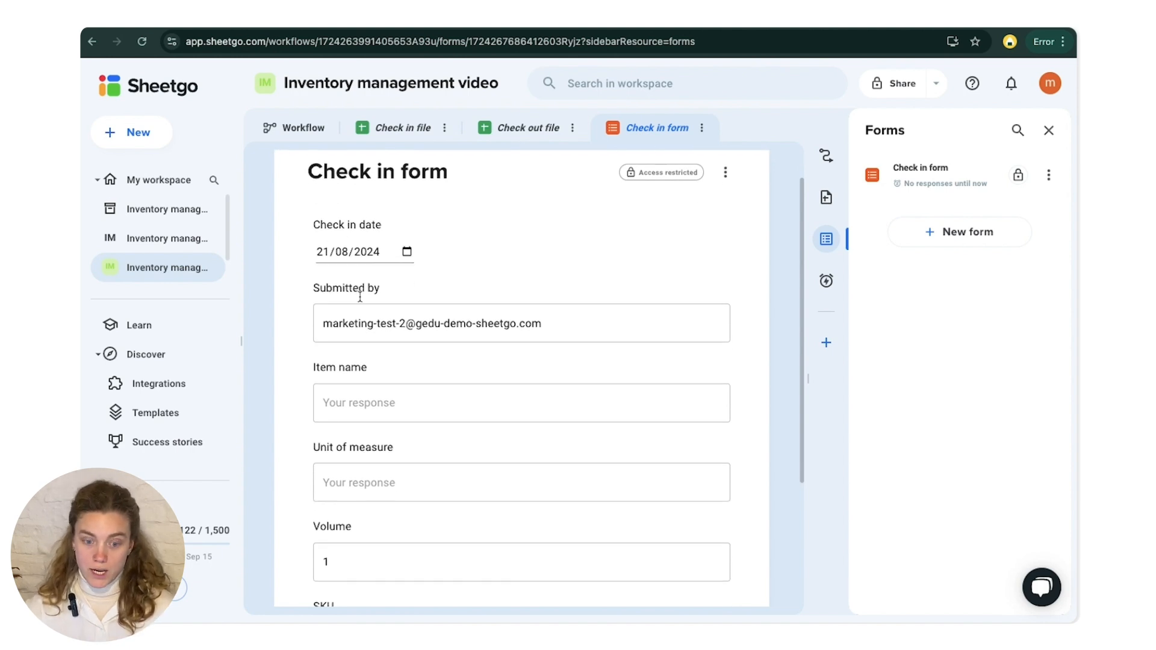
{"action": "left_click", "coordinate": [379, 325]}
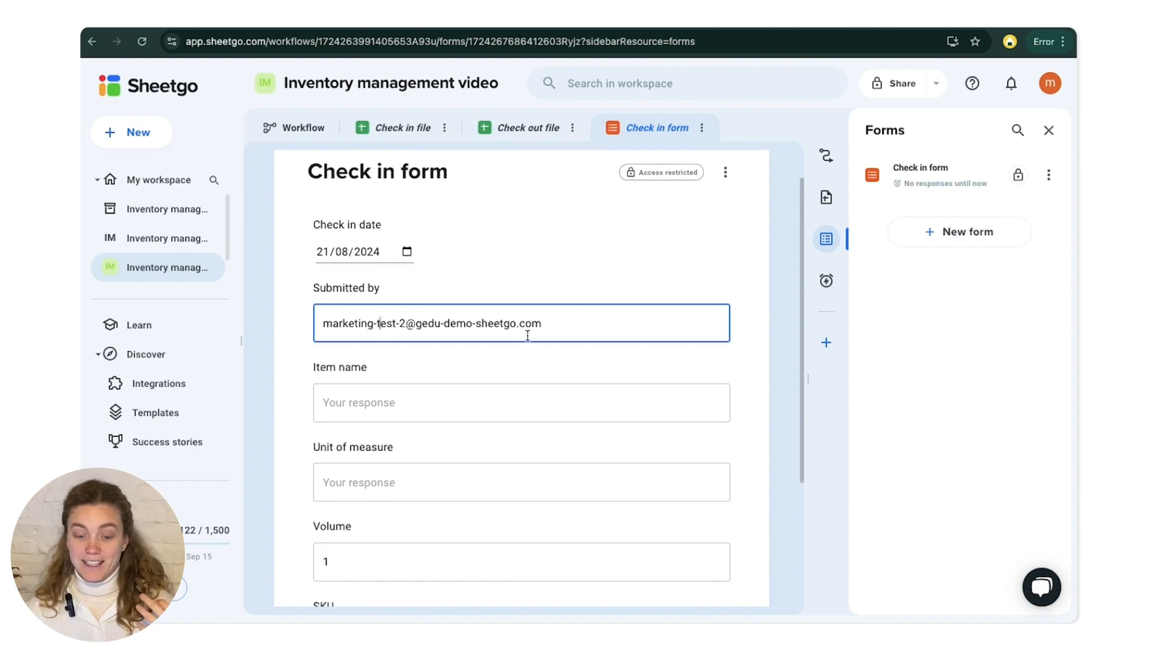
{"action": "scroll", "coordinate": [528, 335], "scroll_direction": "down", "scroll_amount": 5}
{"action": "left_click", "coordinate": [338, 417]}
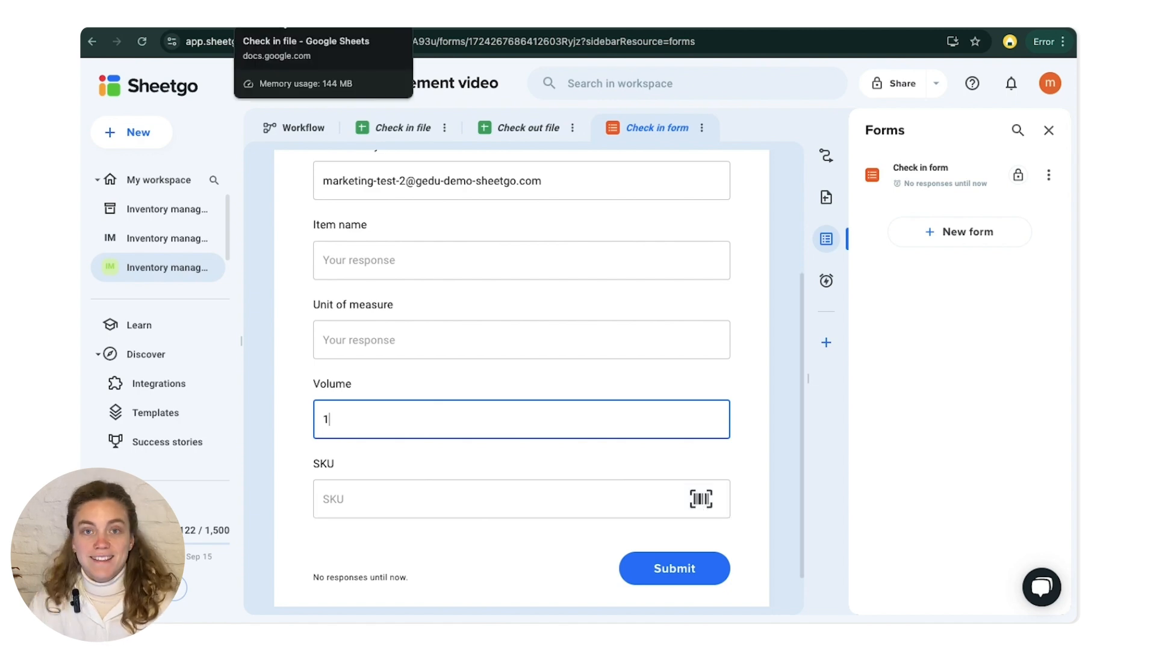
- In the Check in file, add "[hidden]" below the "Item name" and "Unit of measure" headers in C1 and D1, separated by a blank line
{"action": "left_click", "coordinate": [282, 18]}
{"action": "left_click_drag", "start_coordinate": [374, 223], "coordinate": [548, 494]}
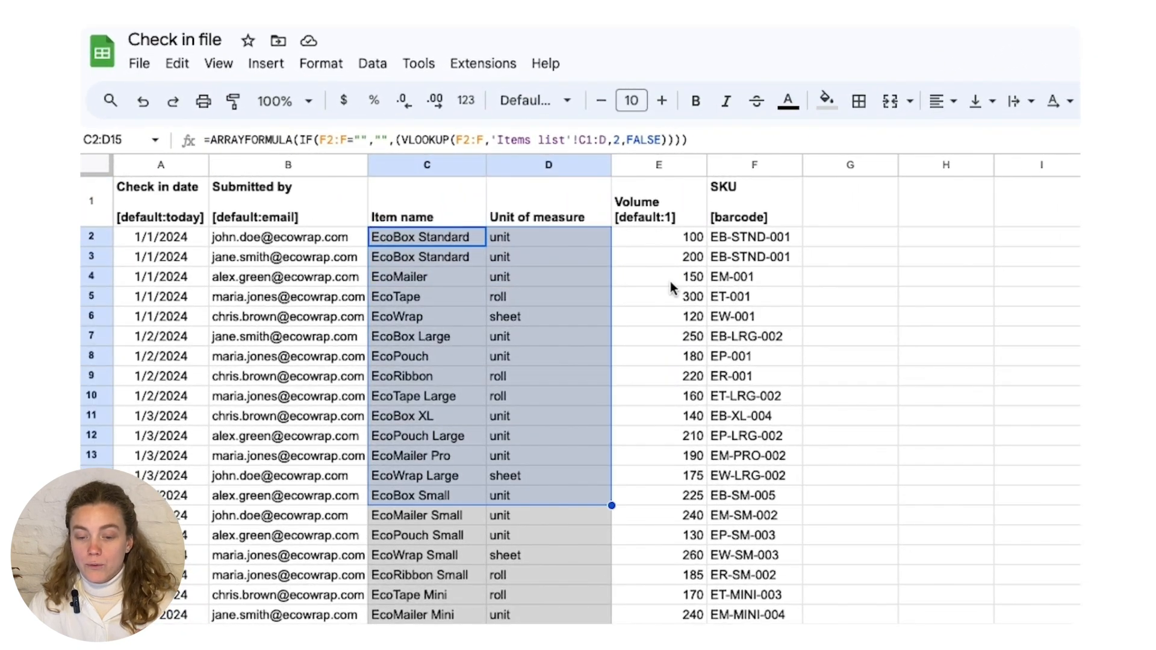
{"action": "double_click", "coordinate": [459, 215]}
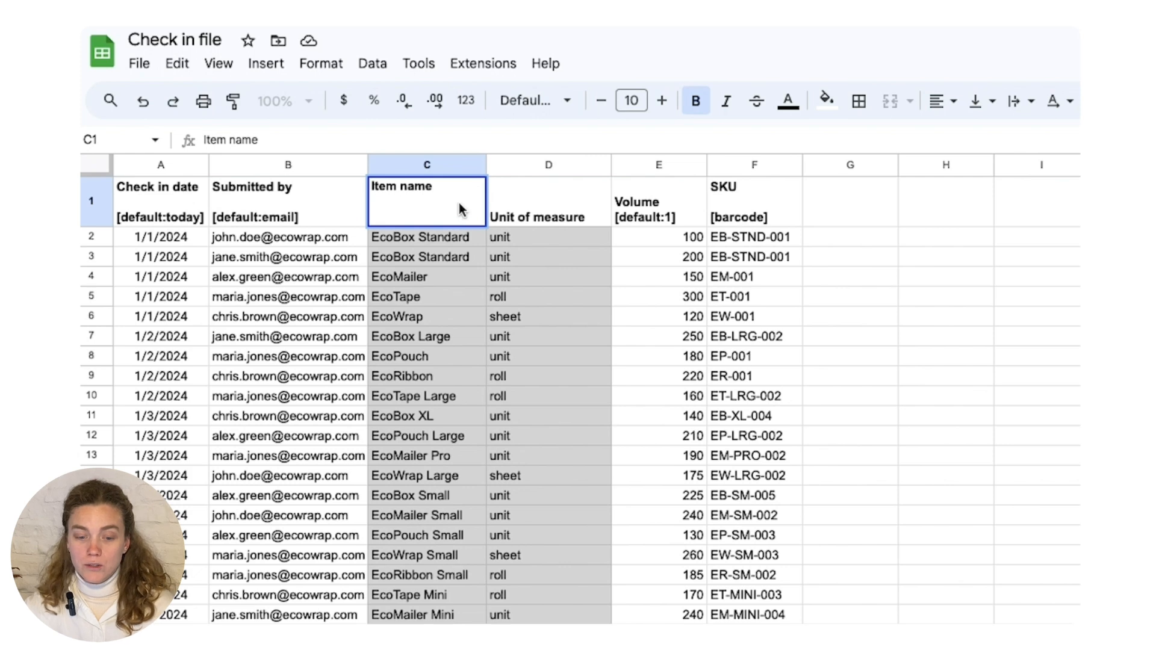
{"action": "key", "text": "alt+Return"}
{"action": "key", "text": "alt+Return"}
{"action": "type", "text": "[hidd"}
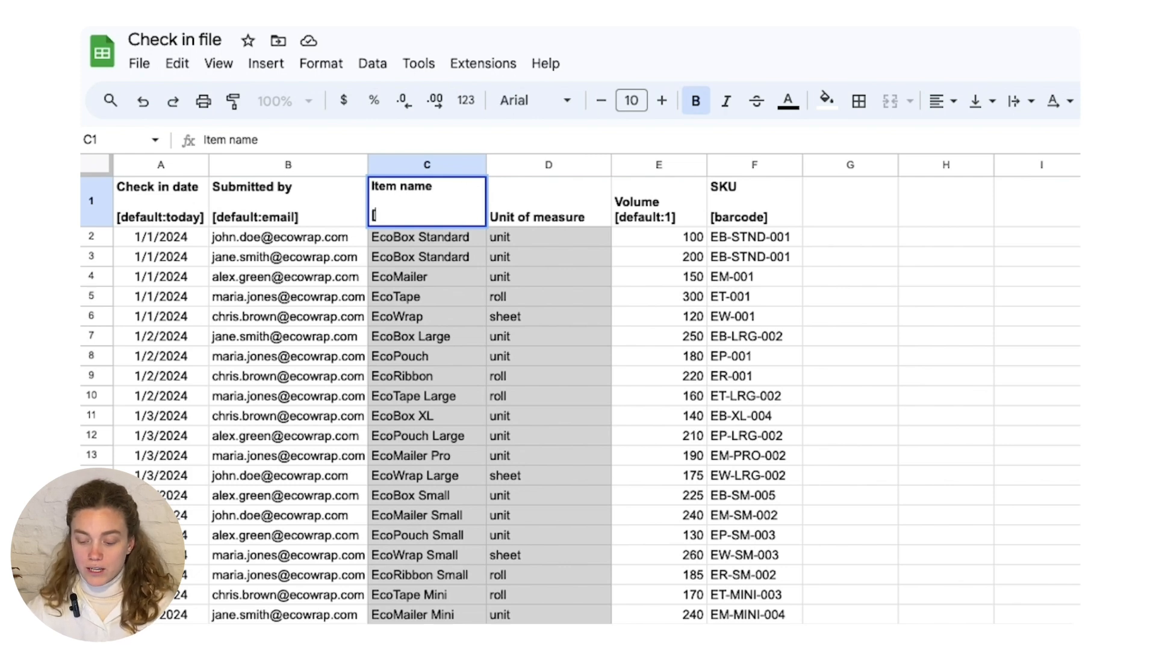
{"action": "type", "text": "en"}
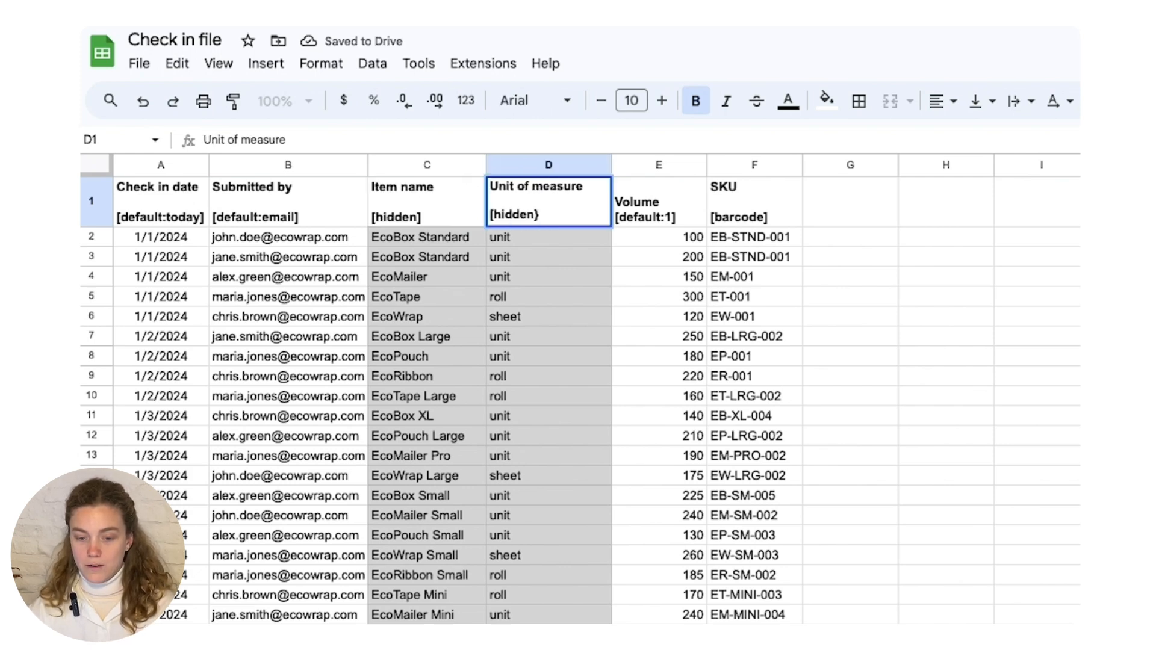
{"action": "key", "text": "BackSpace"}
{"action": "type", "text": "]"}
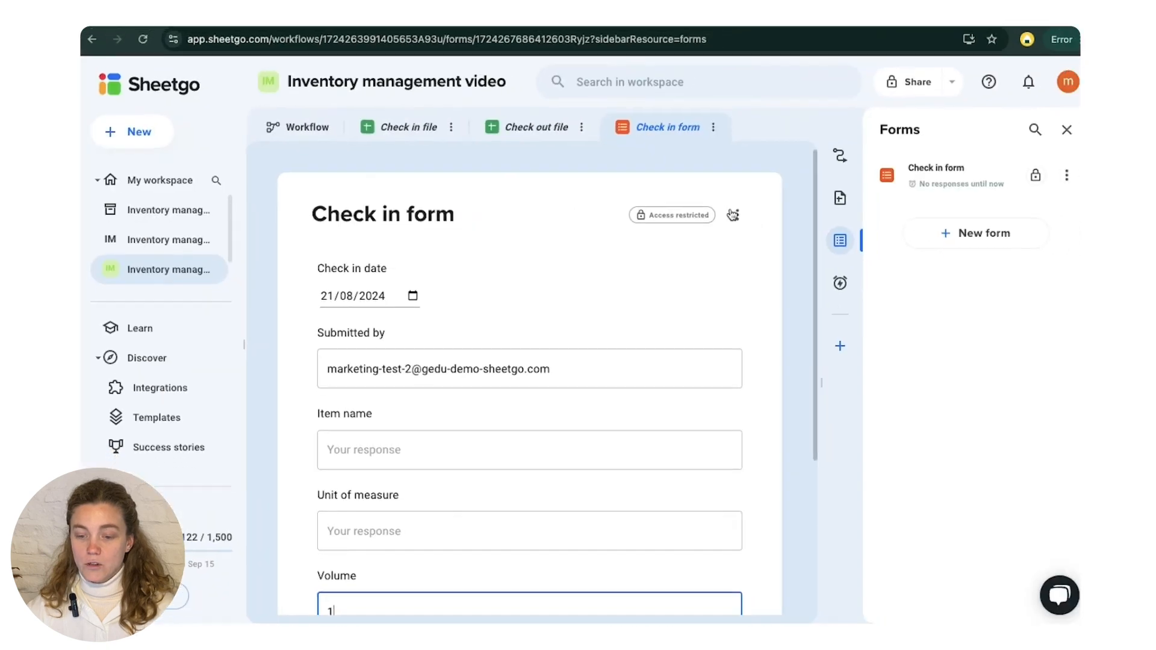
- Update the Check in form in Sheetgo to apply the hidden tags of the item name and unit of measure columns
{"action": "left_click", "coordinate": [732, 215]}
{"action": "left_click", "coordinate": [710, 224]}
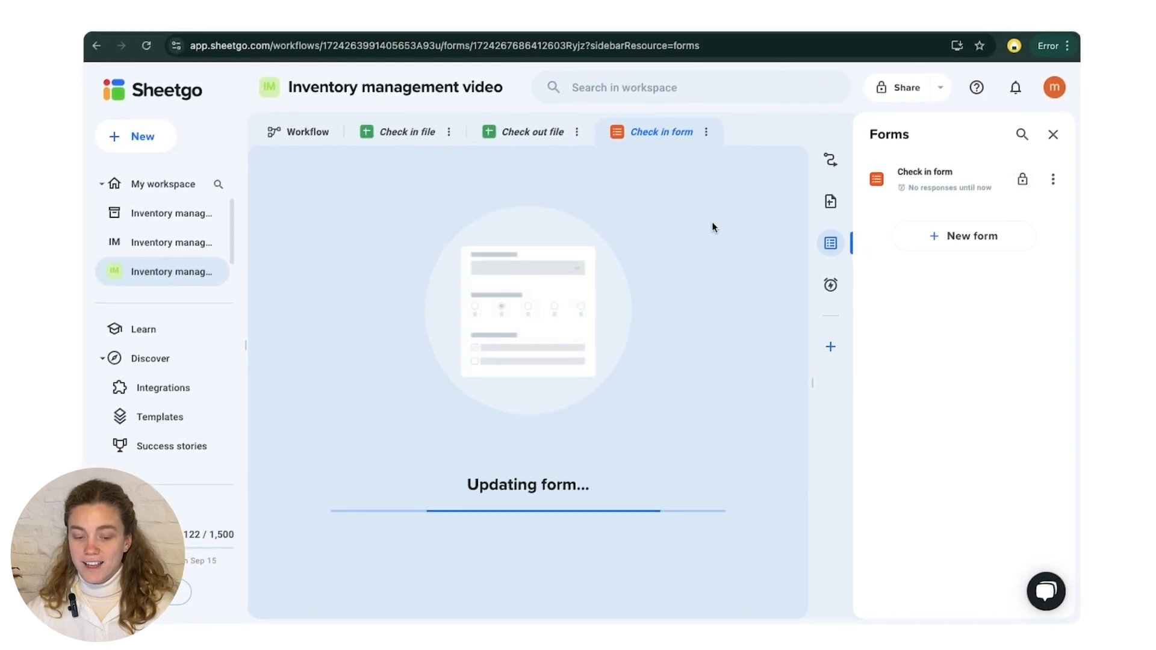